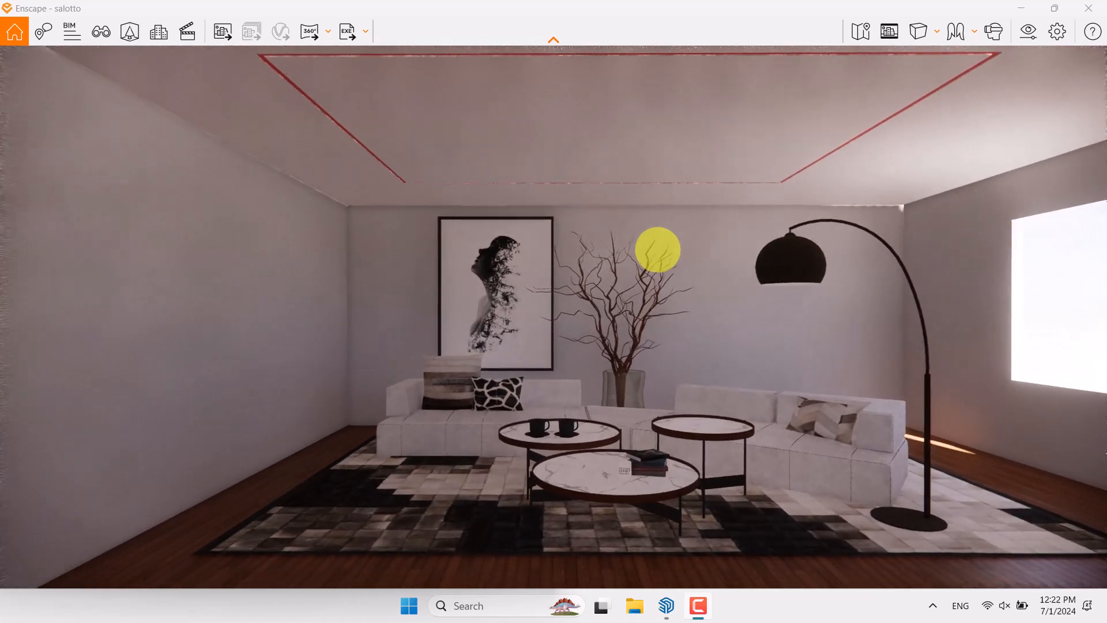
# Start a new view of the living room, mark it as a favourite and name it render 1
pyautogui.scroll(-2, 657, 250)
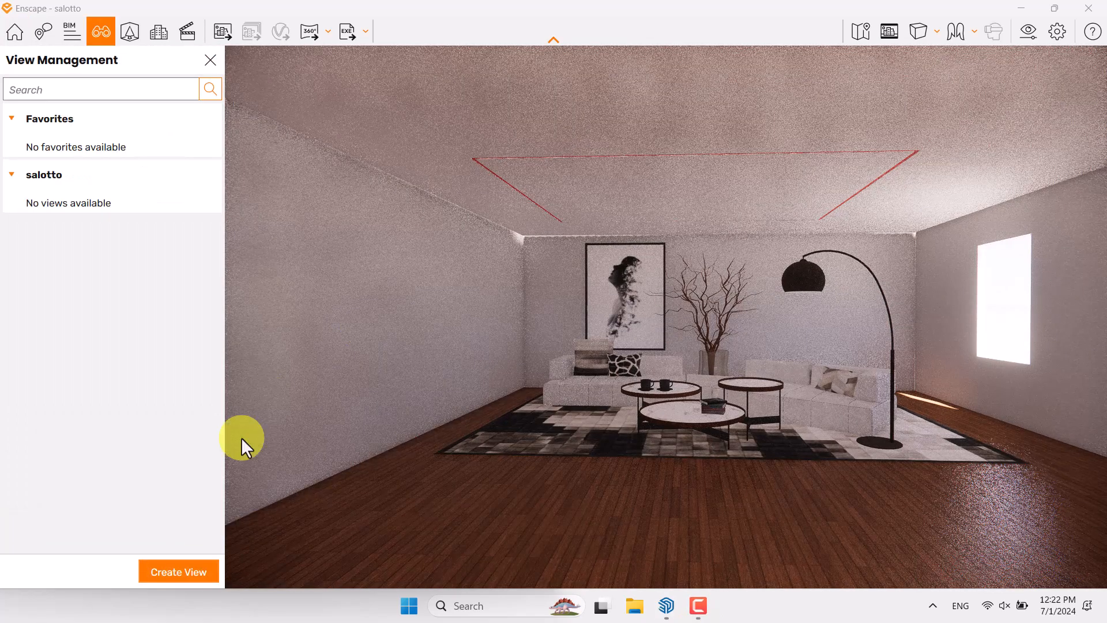
pyautogui.click(194, 566)
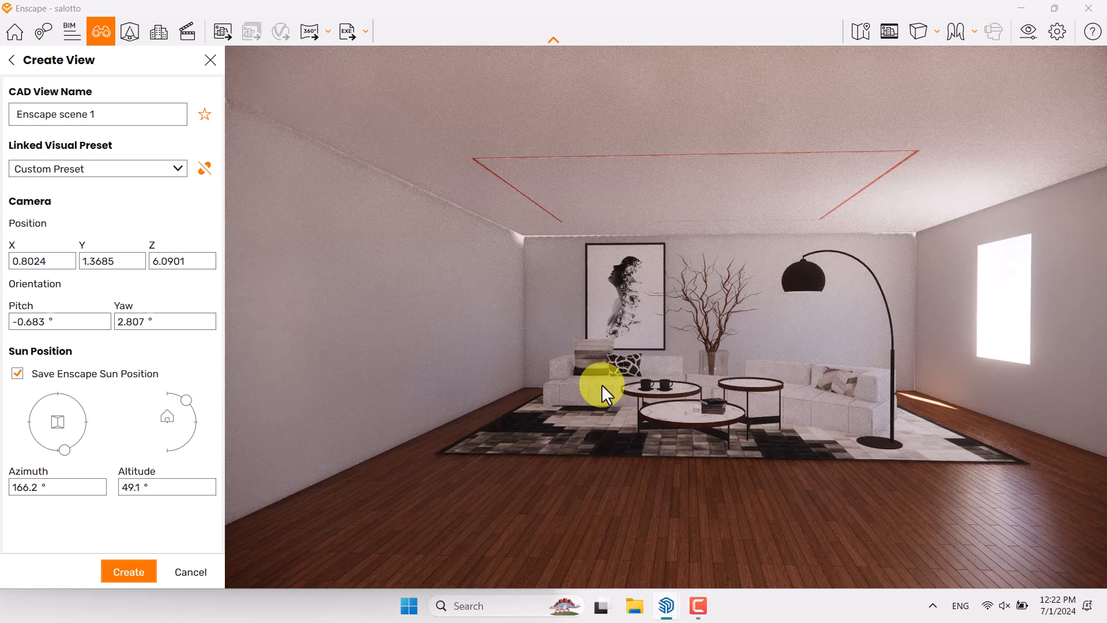
pyautogui.moveTo(602, 385); pyautogui.dragTo(606, 383, button='right')
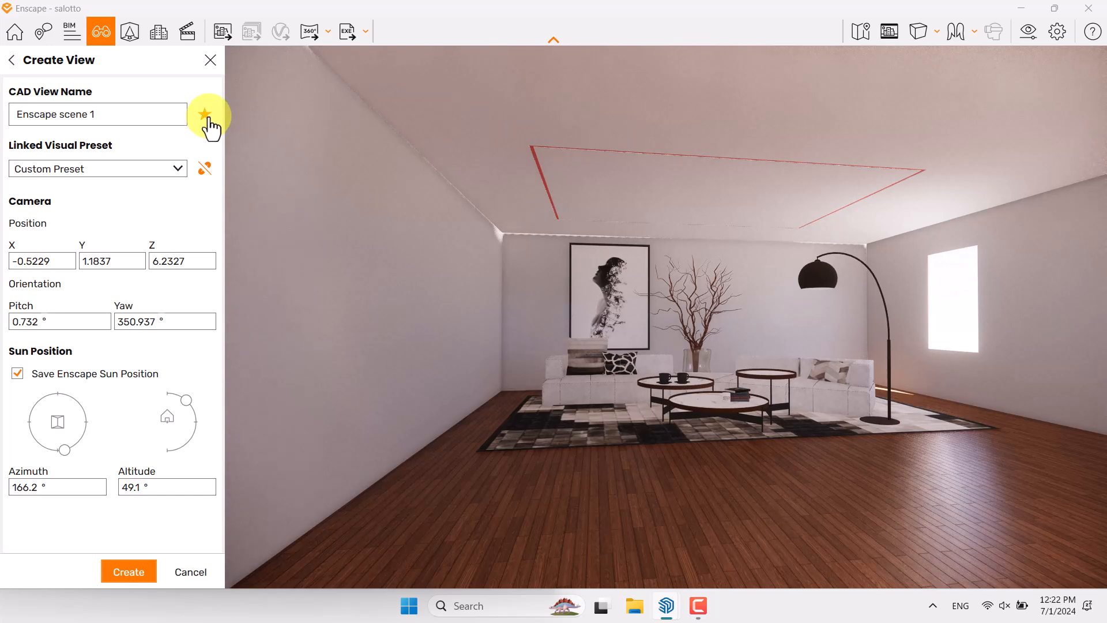
pyautogui.moveTo(711, 340); pyautogui.dragTo(713, 340, button='right')
pyautogui.click(25, 113)
pyautogui.moveTo(141, 113); pyautogui.dragTo(4, 118)
pyautogui.write('render')
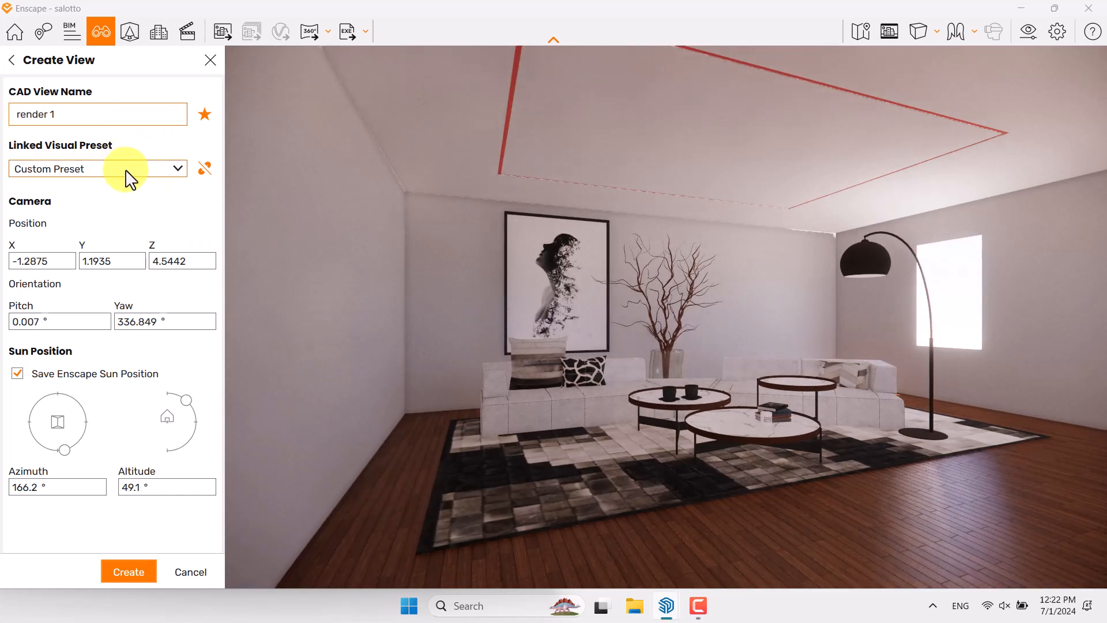
# Unlink the Custom Preset from the new view so it follows the current visual settings
pyautogui.click(180, 171)
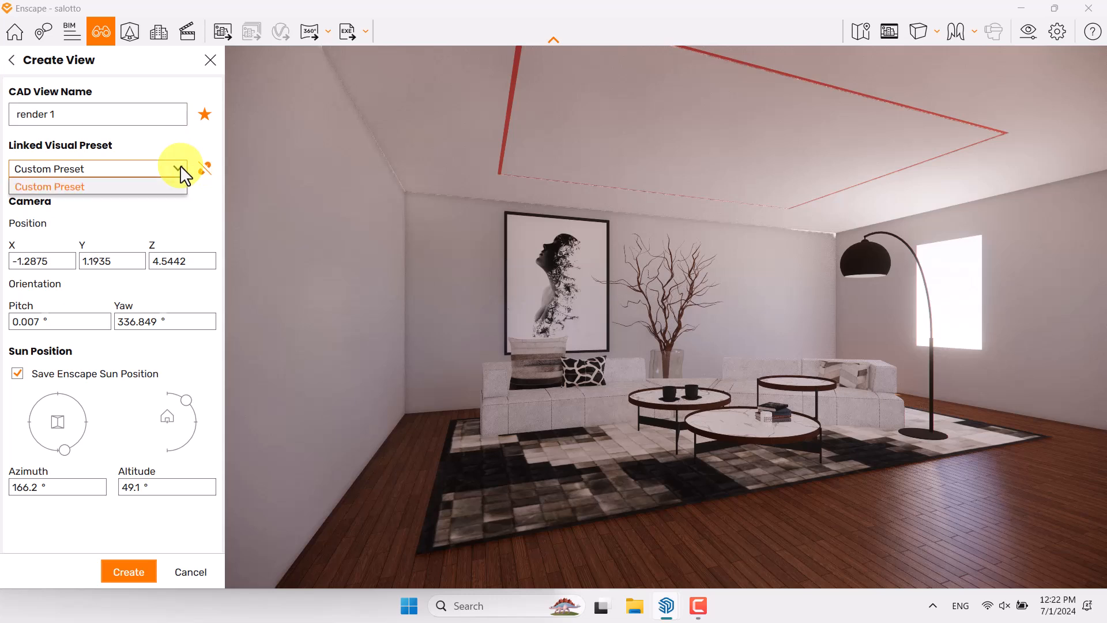
pyautogui.click(204, 171)
pyautogui.click(204, 171)
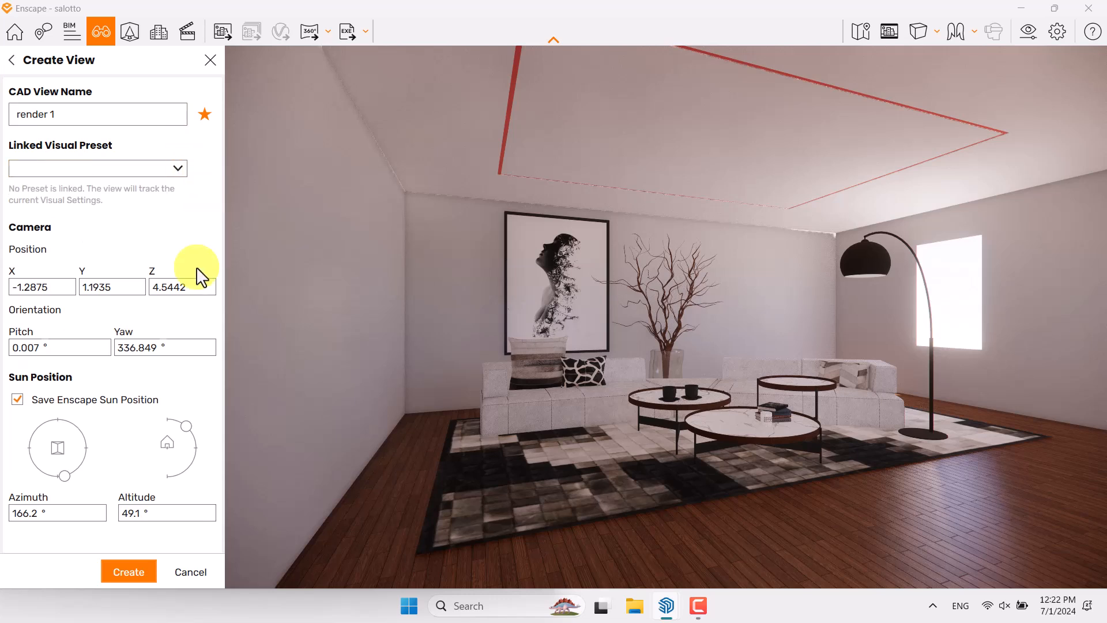
# Set the view's camera position to X -1.2, Y 1.16 and Z 4.54
pyautogui.moveTo(619, 328); pyautogui.dragTo(622, 330)
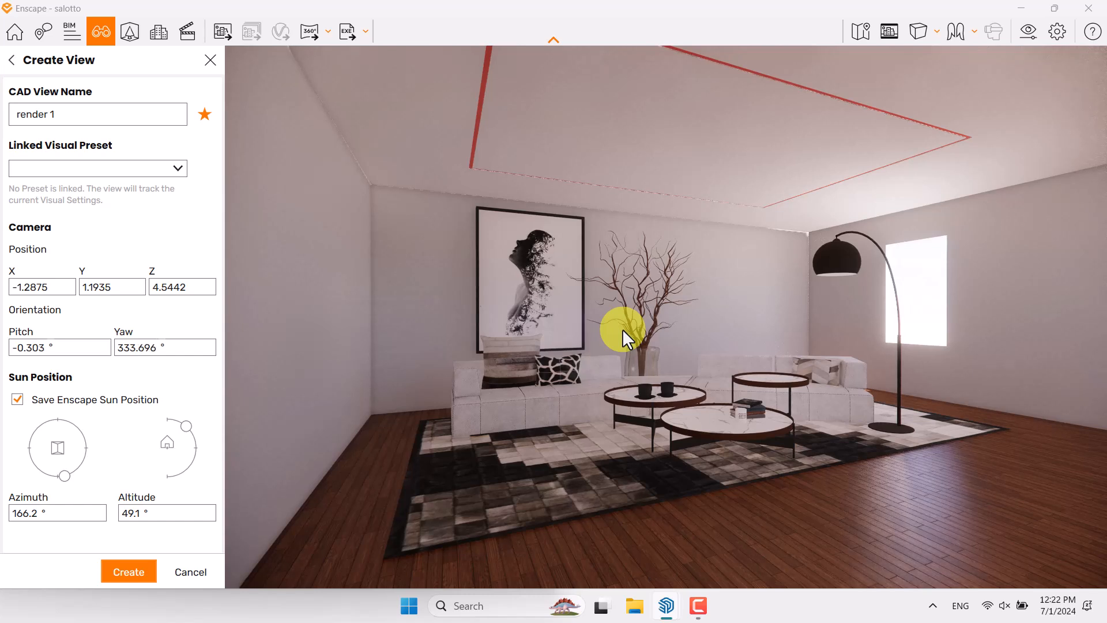
pyautogui.click(46, 287)
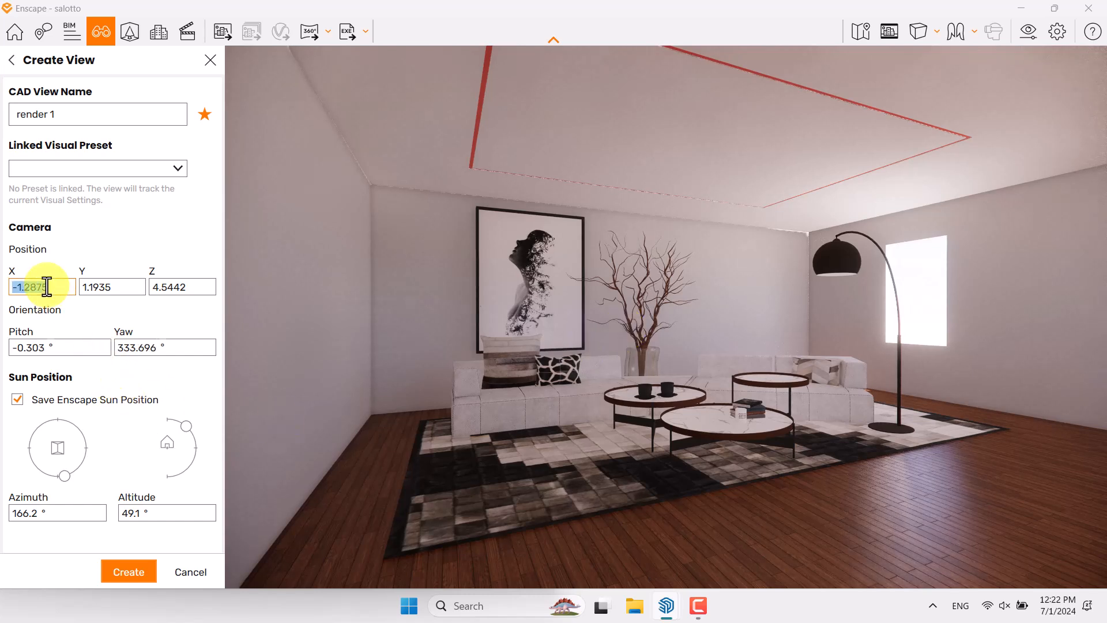
pyautogui.write('-1.2')
pyautogui.click(106, 286)
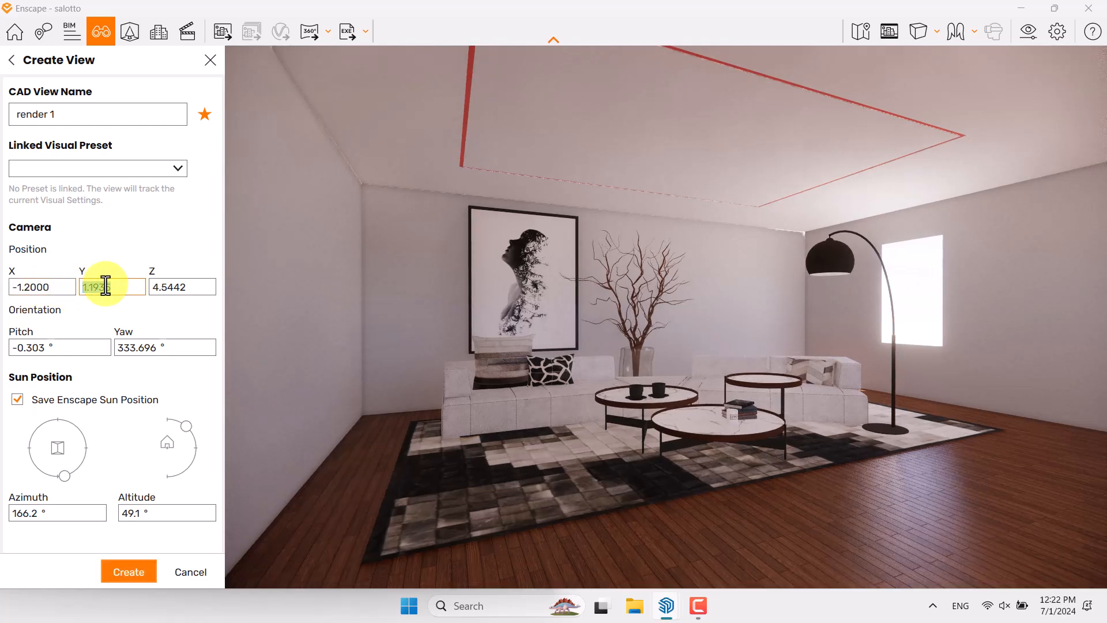
pyautogui.write('1.16')
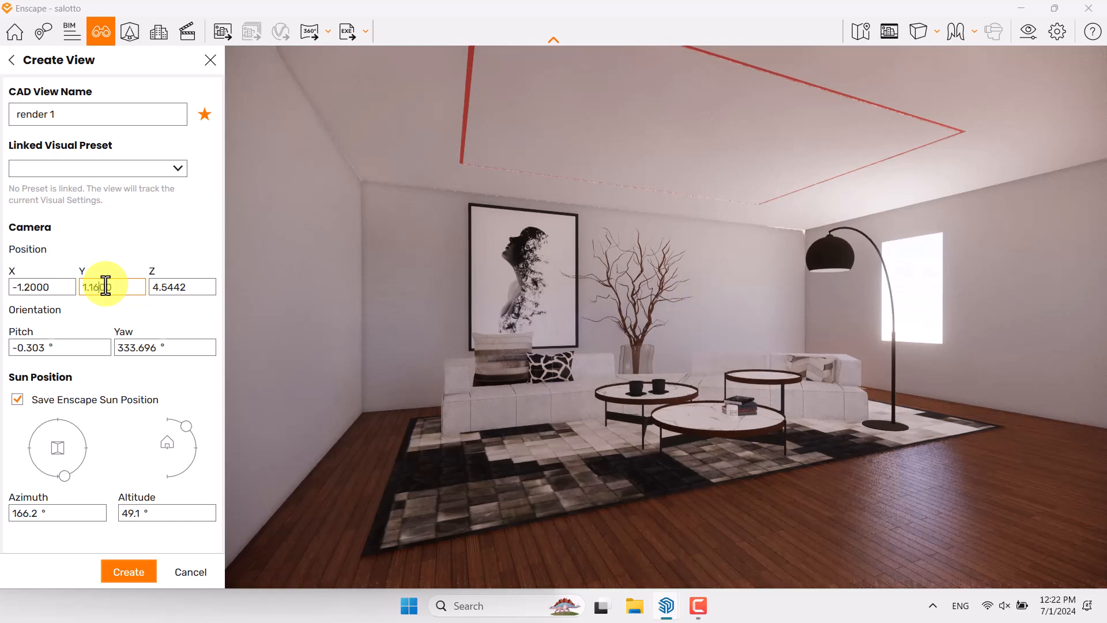
pyautogui.click(180, 286)
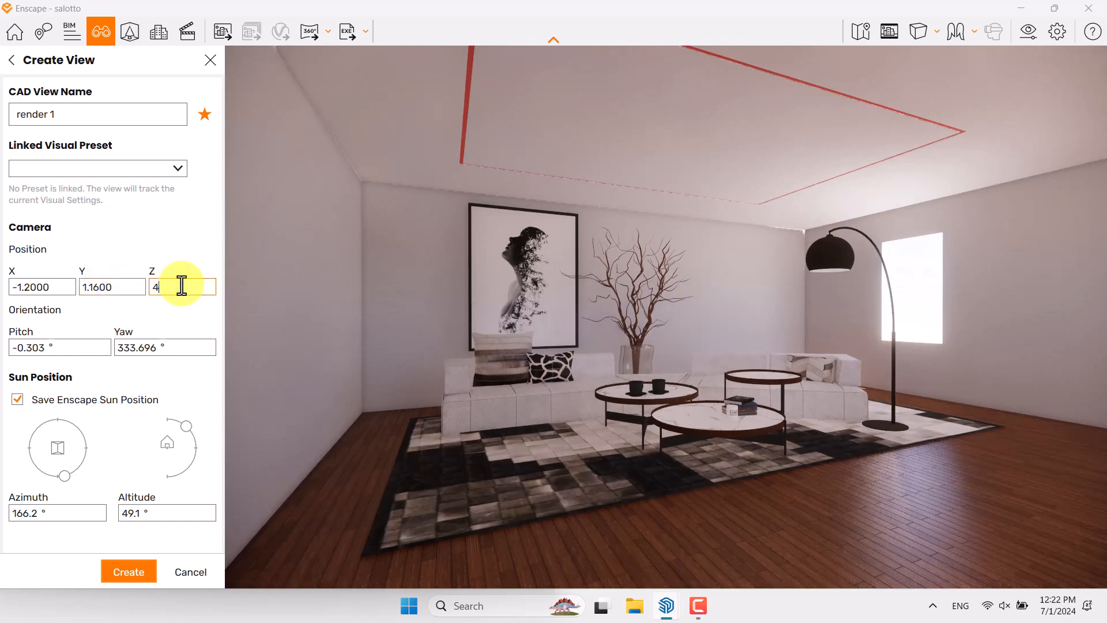
pyautogui.press('Return')
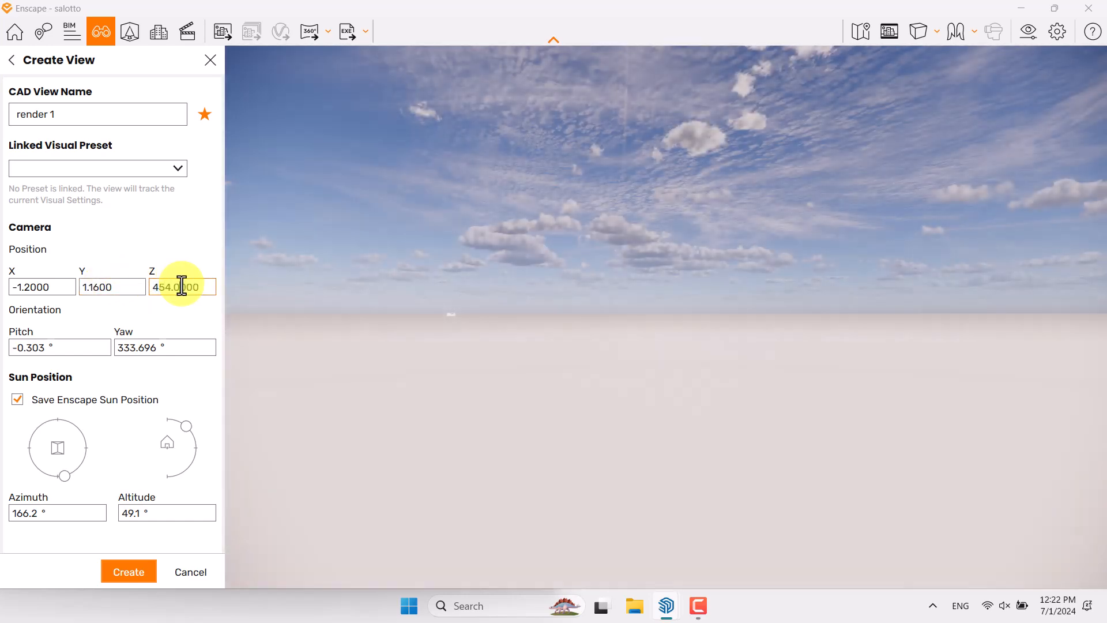
pyautogui.write('4.')
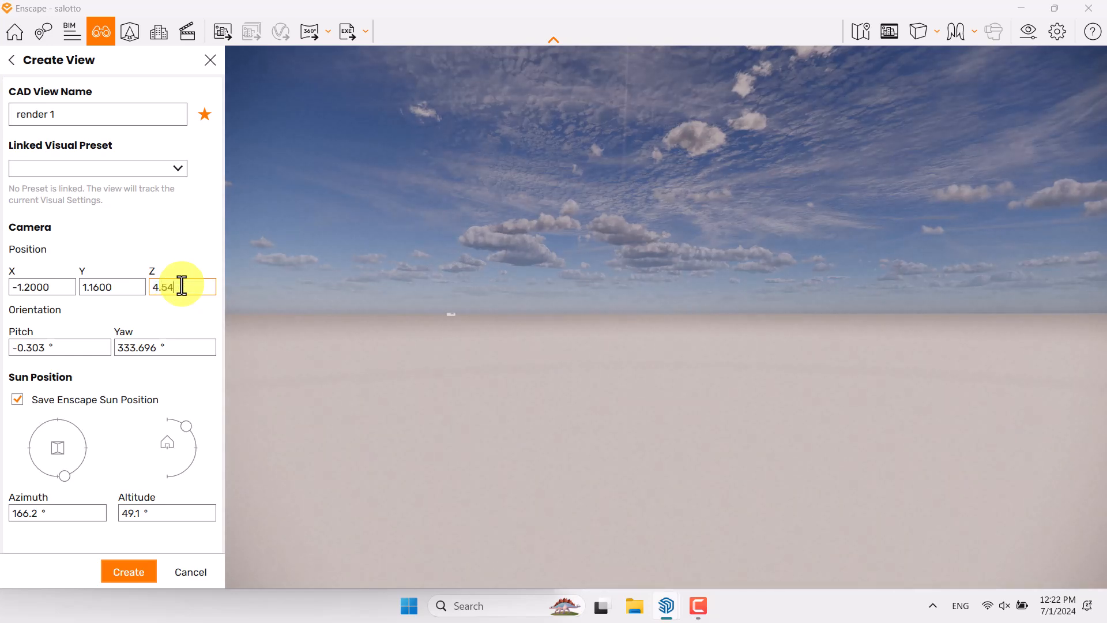
pyautogui.write('54')
pyautogui.press('Return')
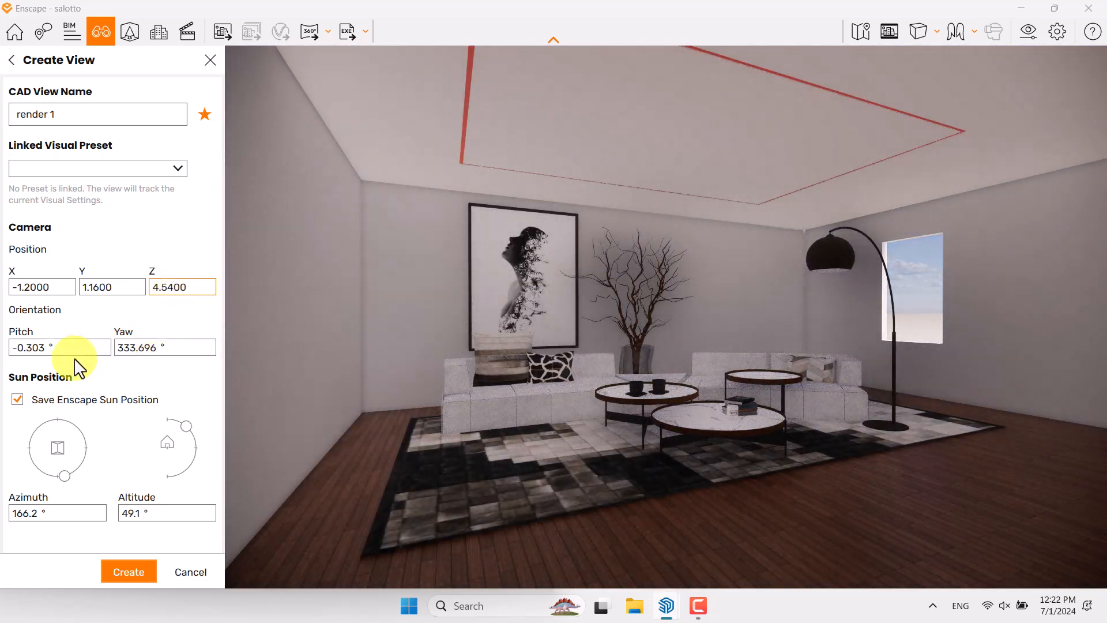
# Set the camera orientation to a pitch of 0° and a yaw of 333°
pyautogui.click(46, 353)
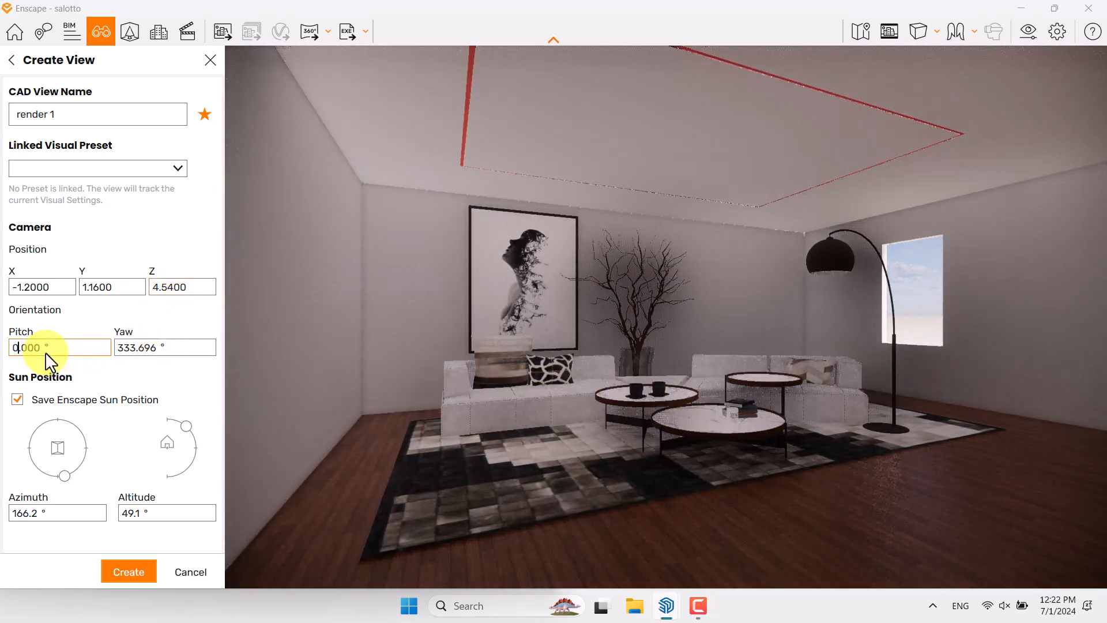
pyautogui.click(159, 354)
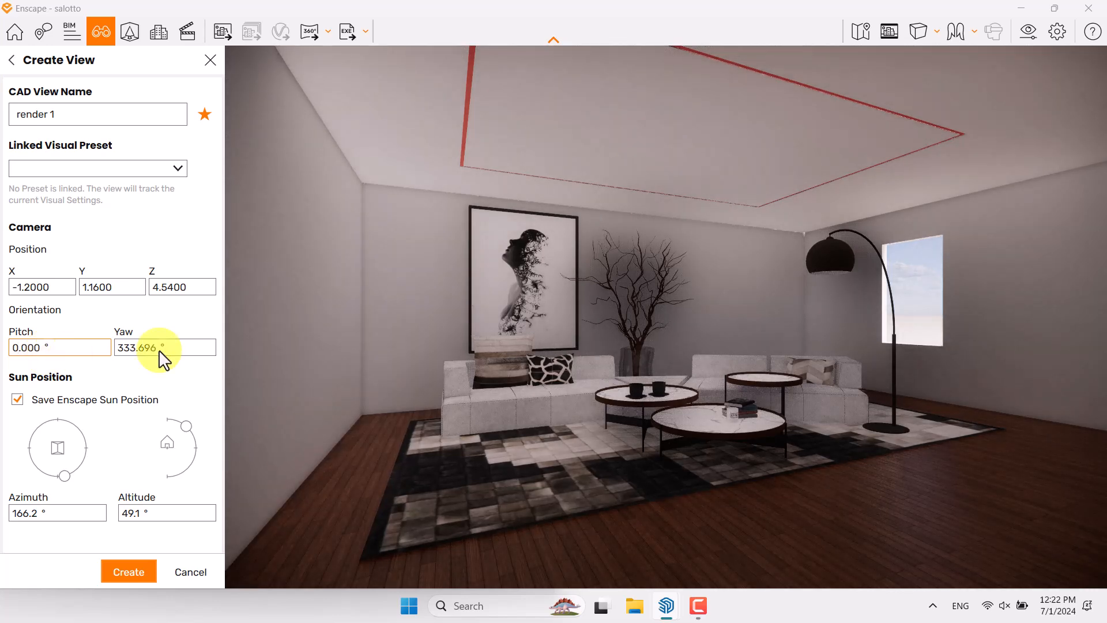
pyautogui.press('Return')
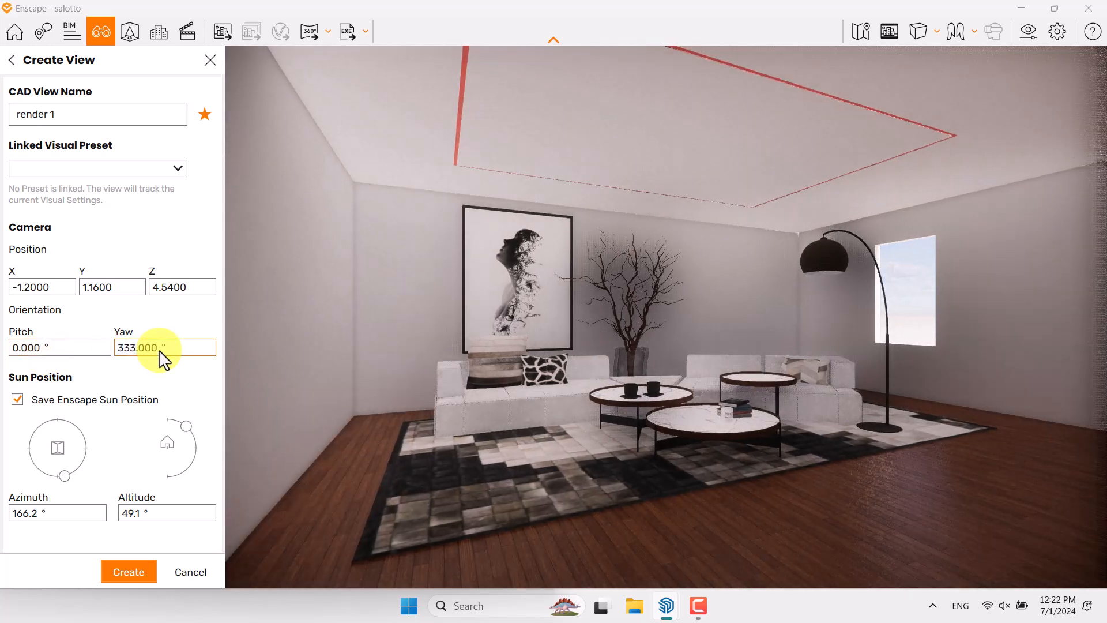
pyautogui.click(587, 384)
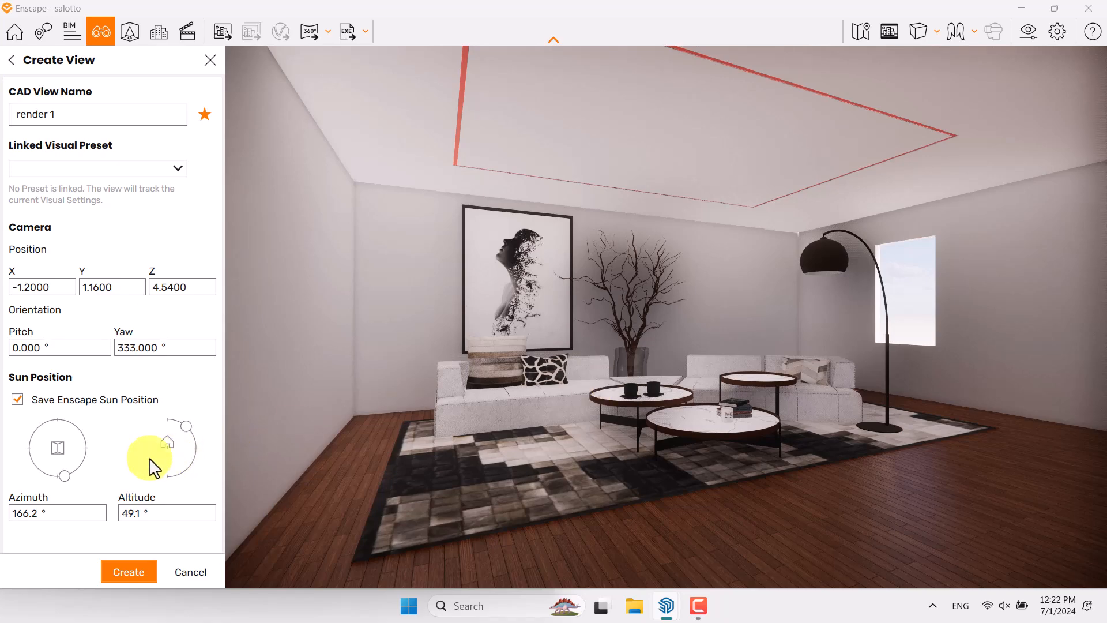
# Adjust the view's saved sun position to an azimuth of 106° and an altitude of 12.4°
pyautogui.keyDown('shift'); pyautogui.moveTo(687, 320); pyautogui.dragTo(684, 320, button='right'); pyautogui.keyUp('shift')
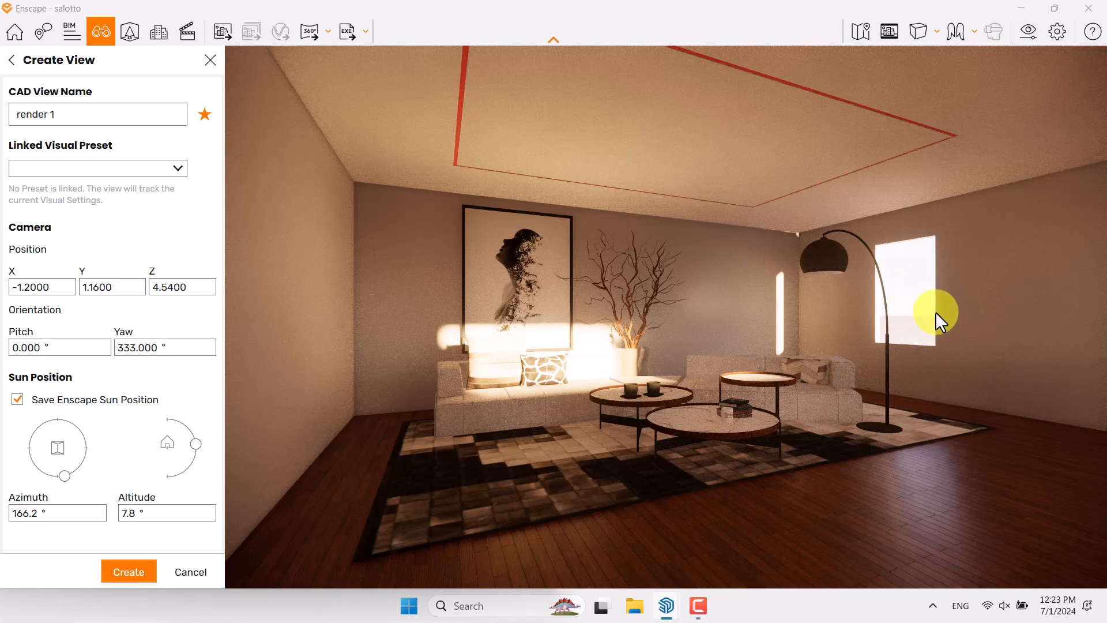
pyautogui.hotkey('shift', 'i')
pyautogui.hotkey('shift', 'u')
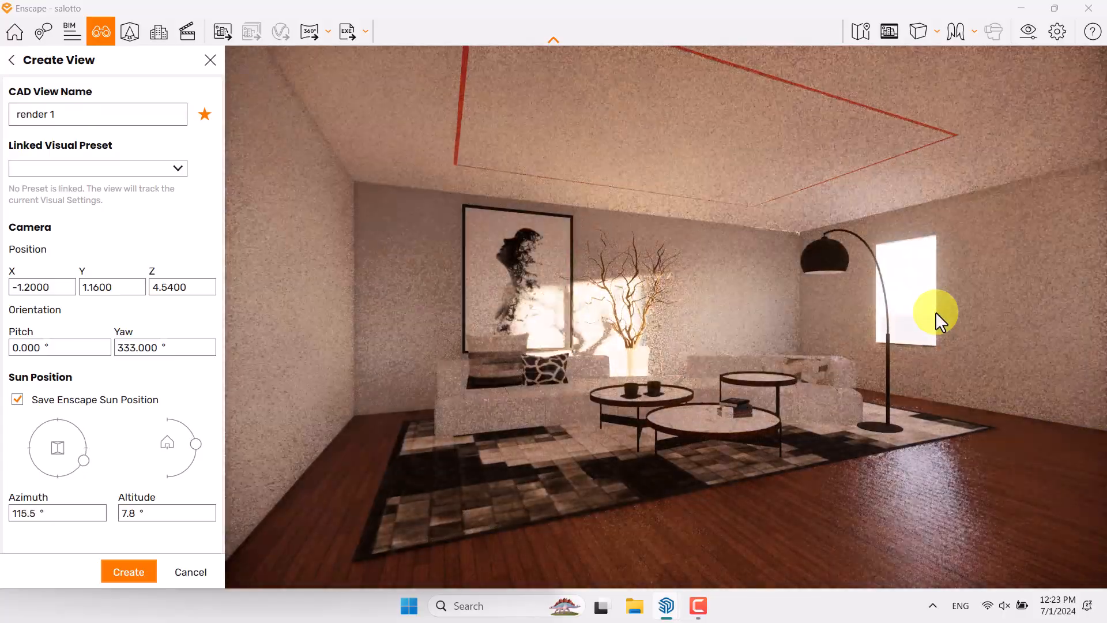
pyautogui.hotkey('shift', 'u')
pyautogui.keyDown('shift'); pyautogui.moveTo(936, 311); pyautogui.dragTo(934, 312, button='right'); pyautogui.keyUp('shift')
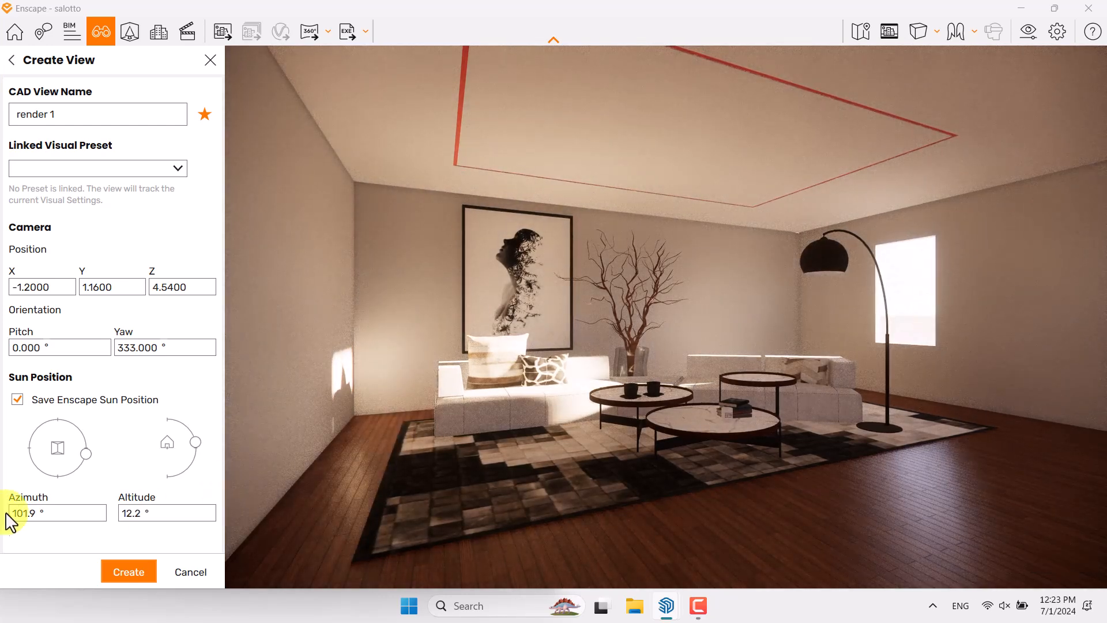
pyautogui.press('Return')
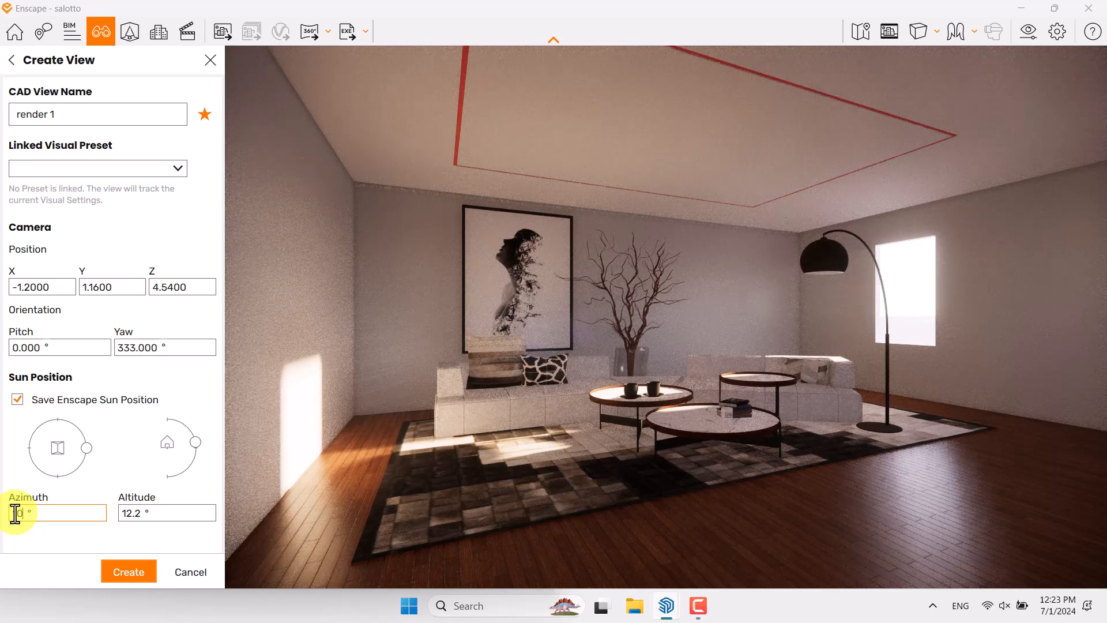
pyautogui.press('Return')
pyautogui.doubleClick(138, 512)
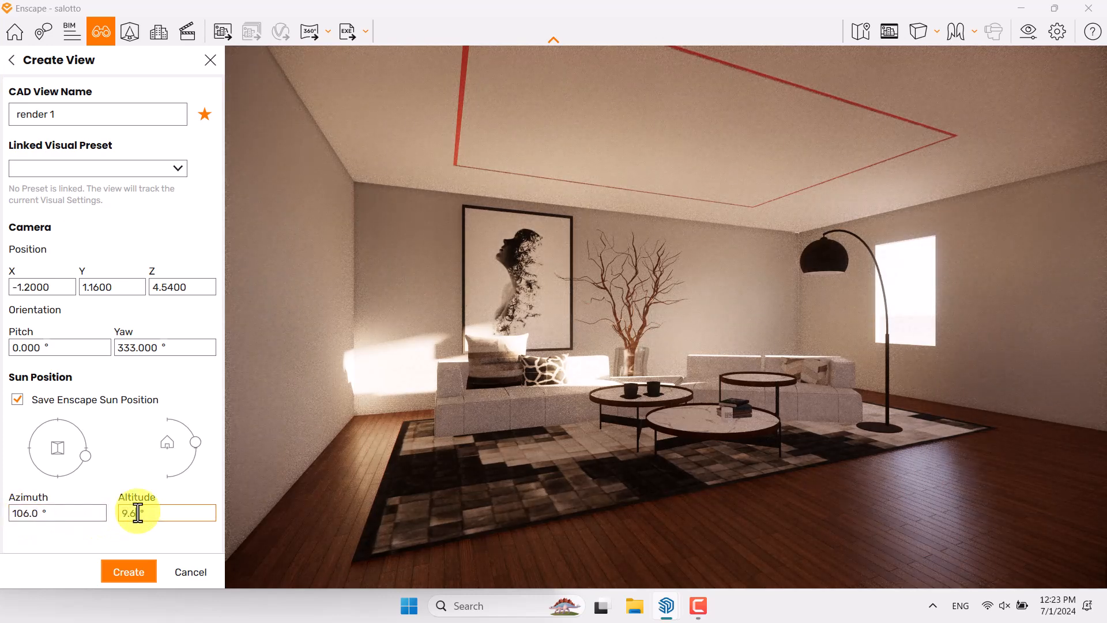
pyautogui.press('Return')
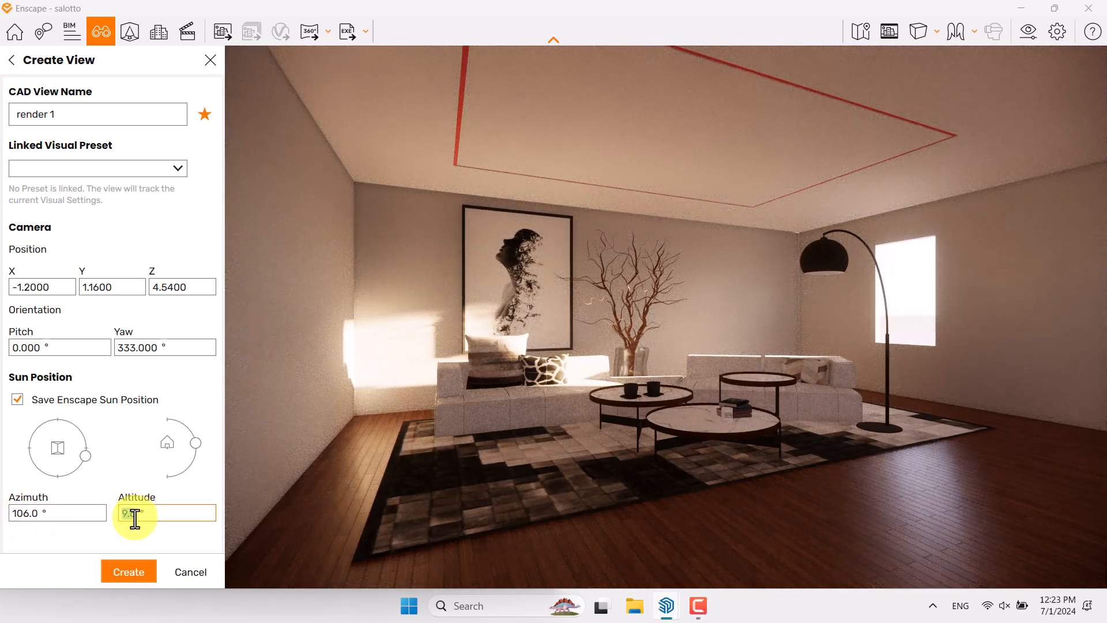
pyautogui.press('Return')
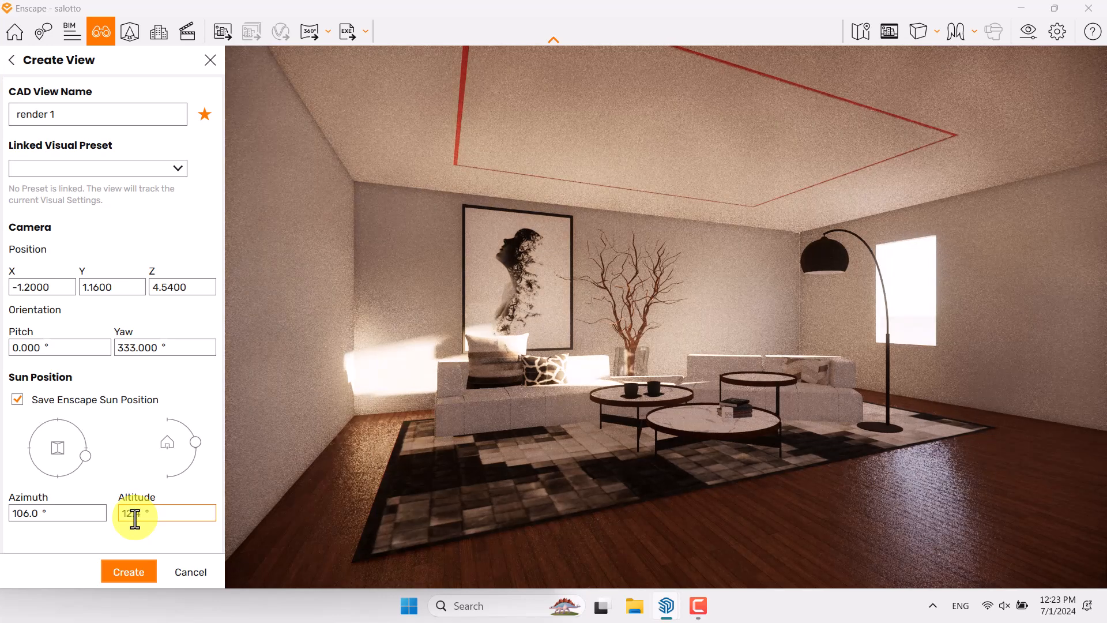
# Create the view with these settings, load render 1 from the salotto views and close view management
pyautogui.click(128, 571)
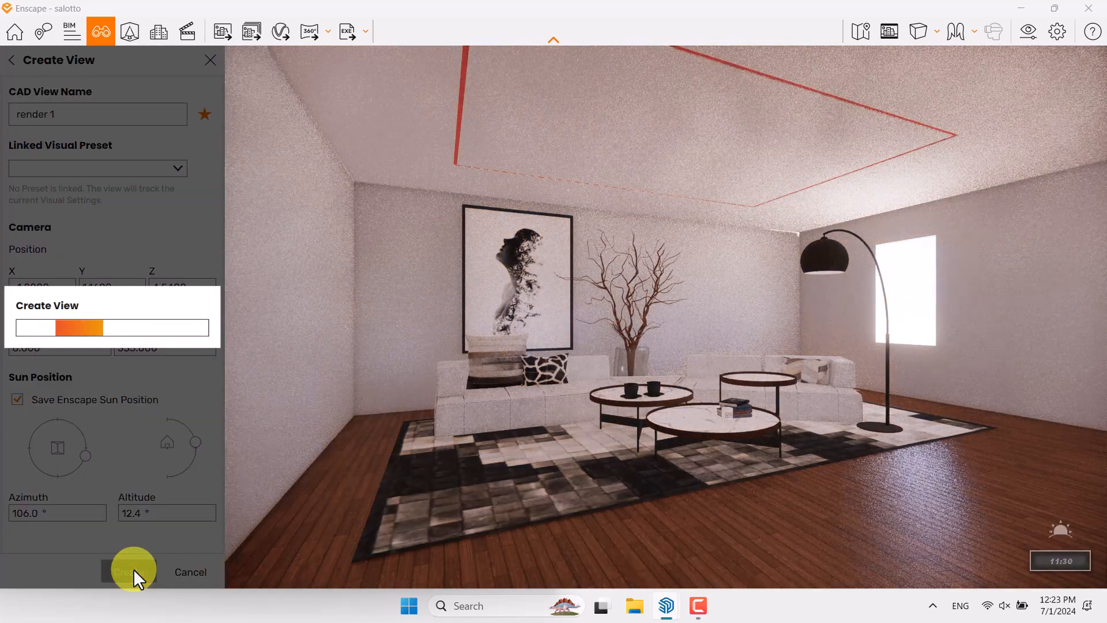
pyautogui.click(98, 227)
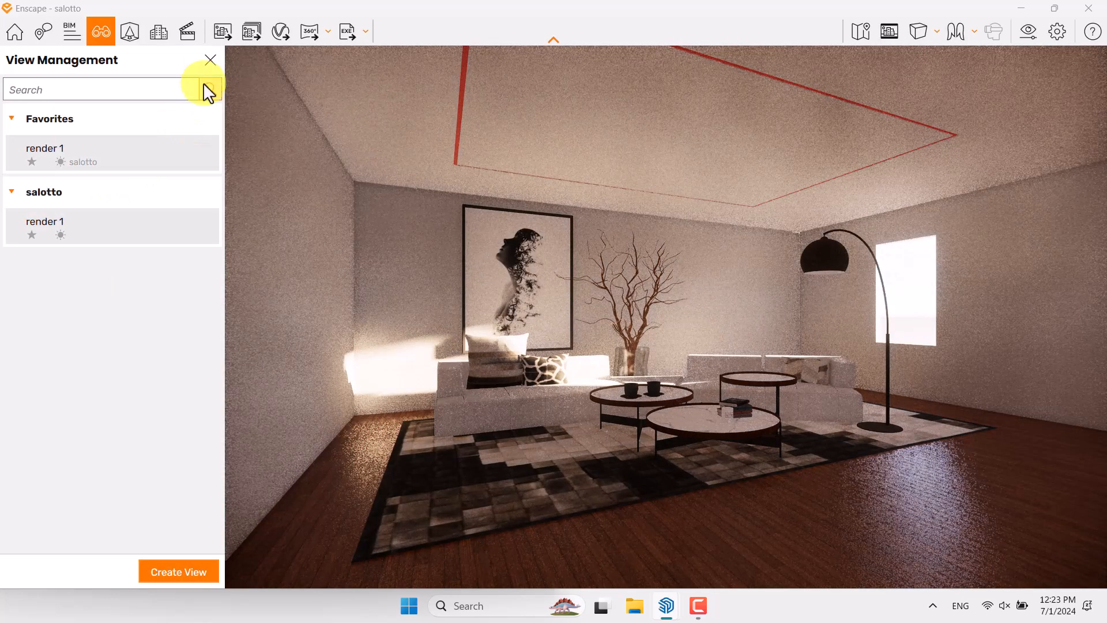
pyautogui.click(210, 60)
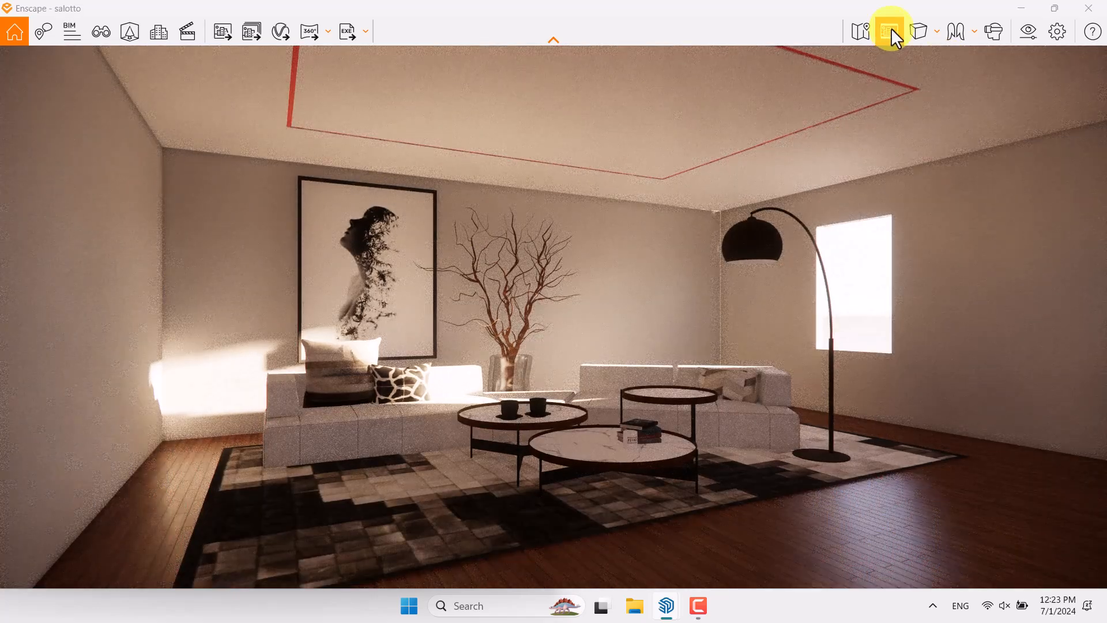
# Turn on the safe frame and raise the camera exposure to 64% in the visual settings
pyautogui.click(889, 30)
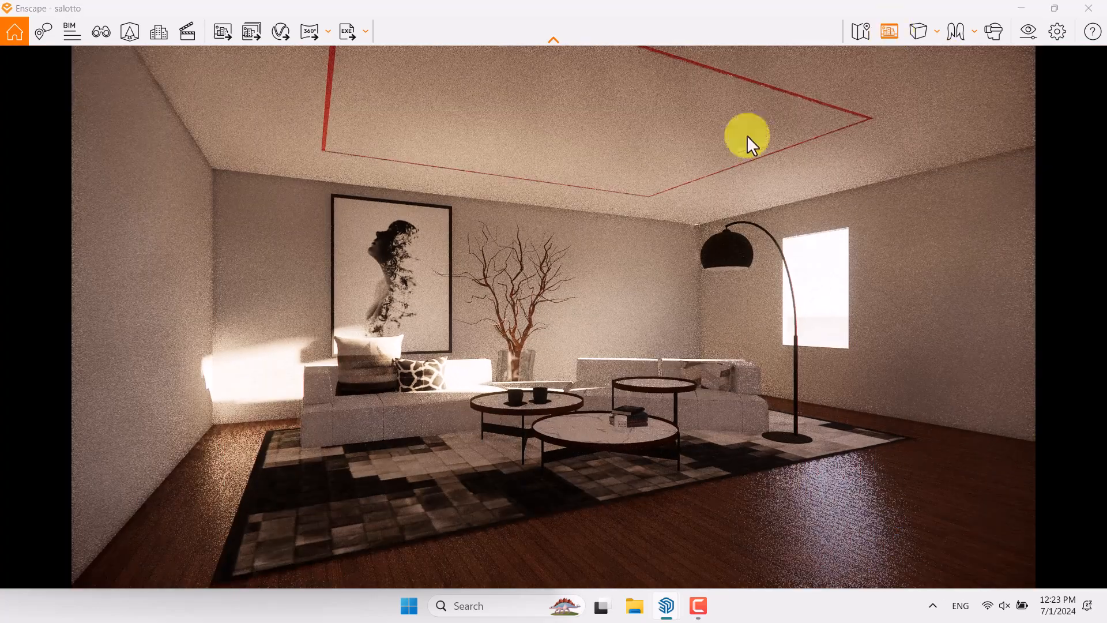
pyautogui.click(1031, 35)
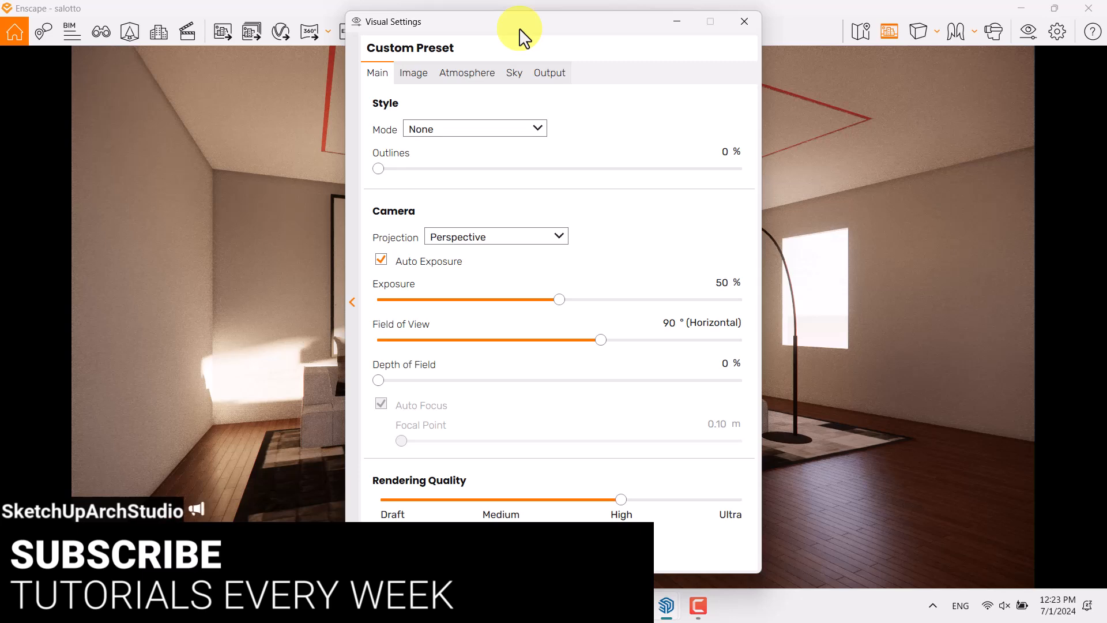
pyautogui.moveTo(520, 30); pyautogui.dragTo(848, 22)
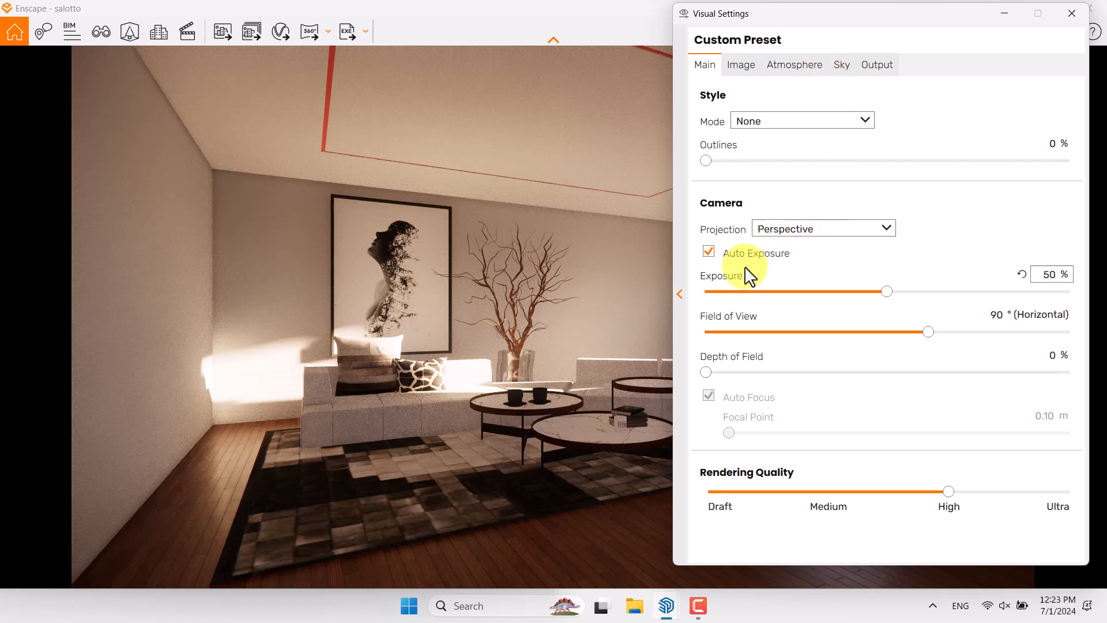
pyautogui.moveTo(891, 292); pyautogui.dragTo(941, 290)
pyautogui.click(1048, 274)
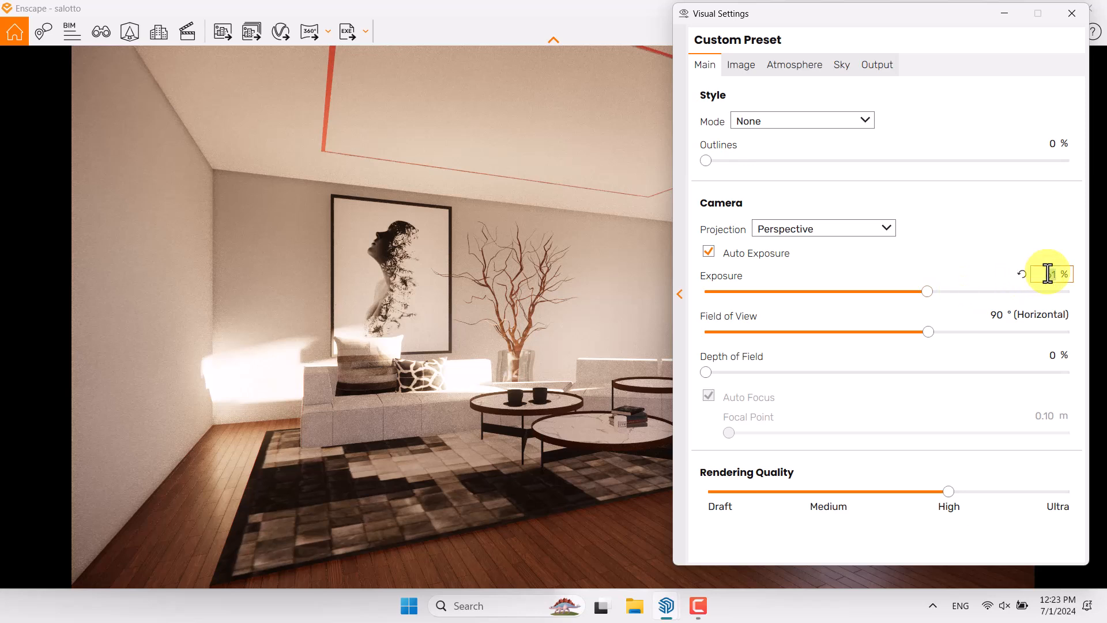
pyautogui.write('64')
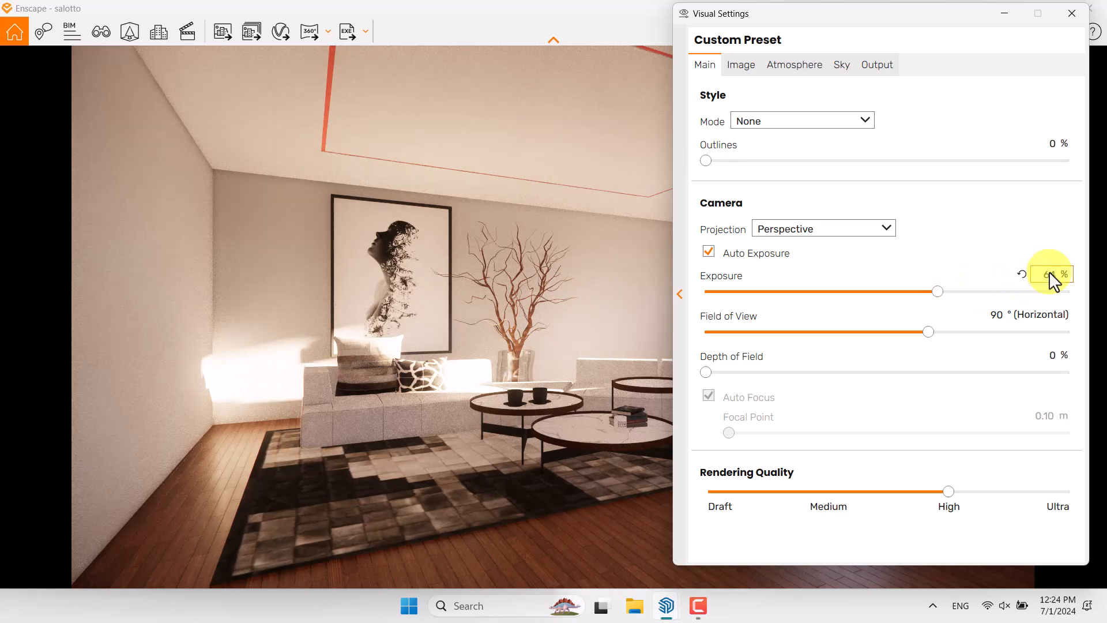
pyautogui.moveTo(919, 25); pyautogui.dragTo(899, 44)
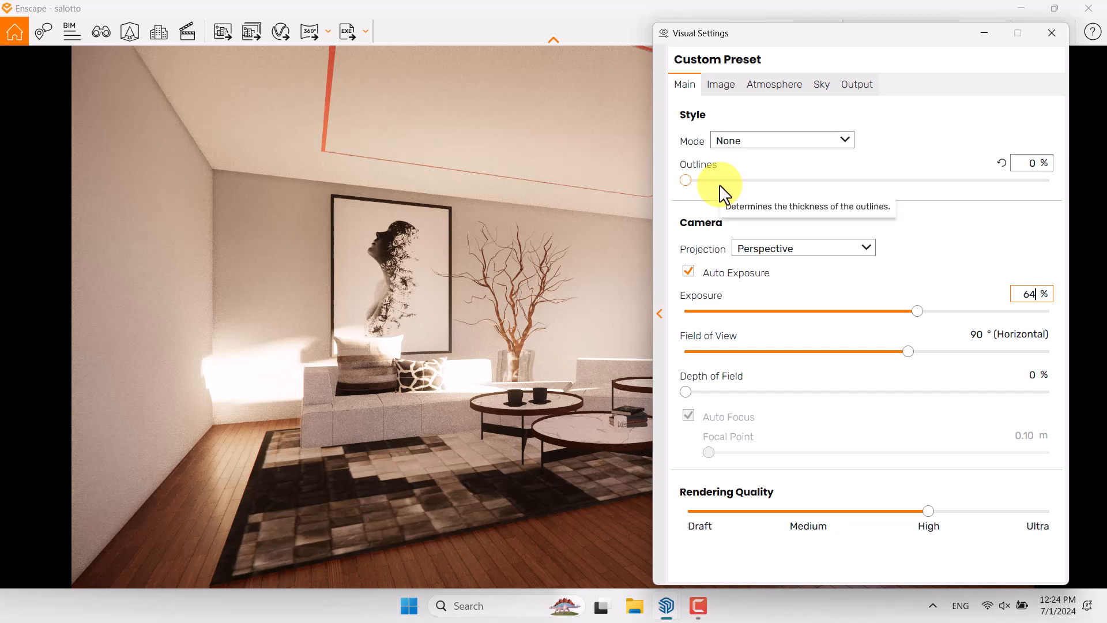
# Set the camera's horizontal field of view to 65° and its depth of field to about 36%
pyautogui.moveTo(910, 352); pyautogui.dragTo(842, 354)
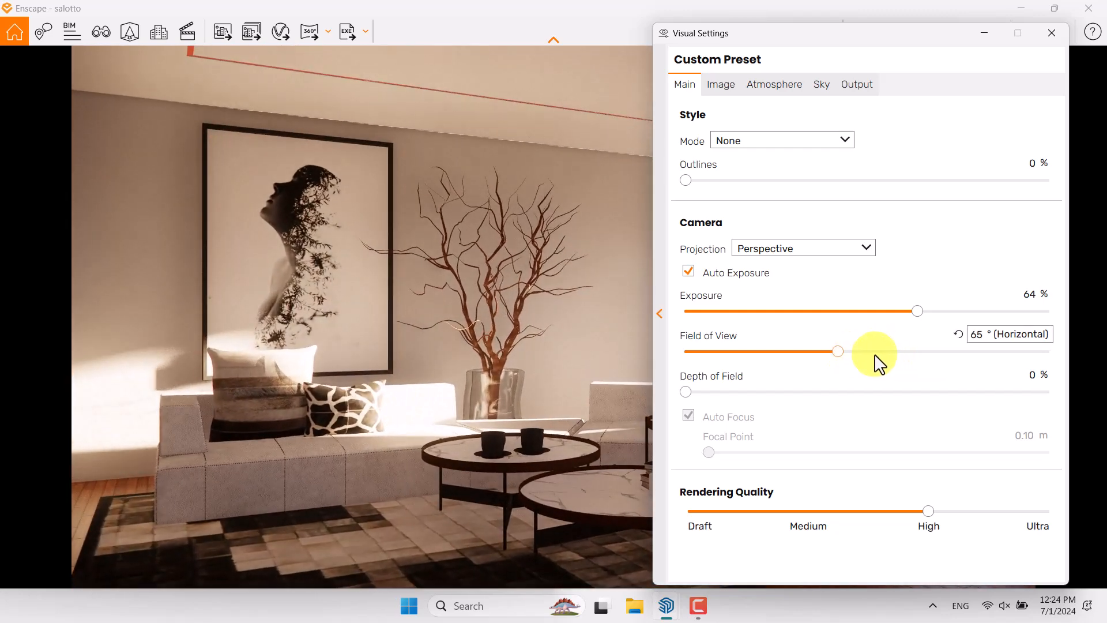
pyautogui.doubleClick(974, 336)
pyautogui.write('65')
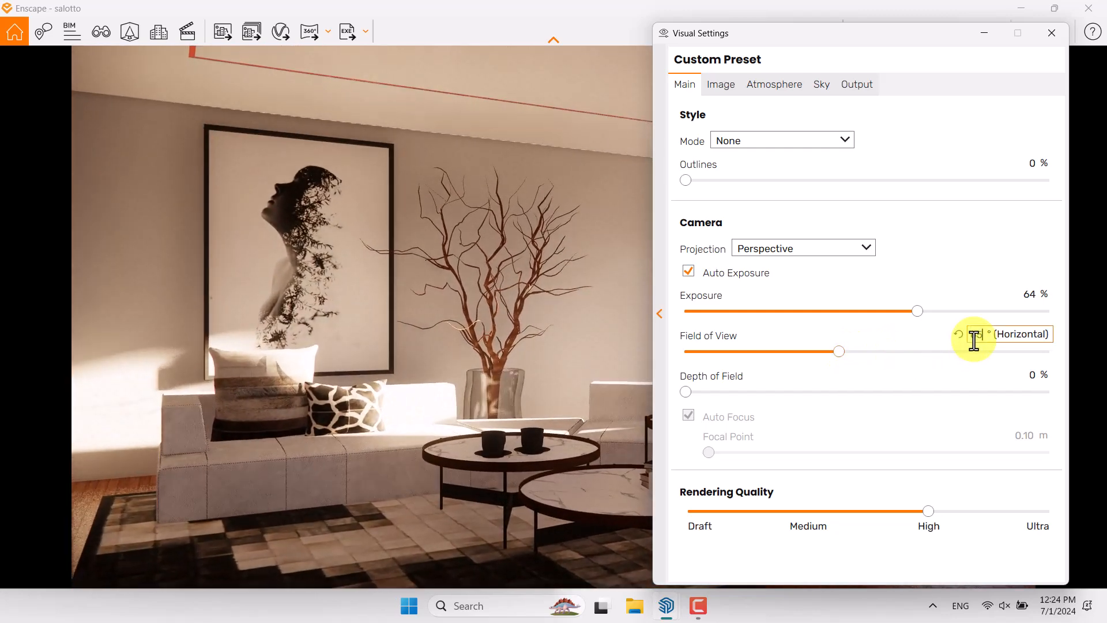
pyautogui.moveTo(689, 392); pyautogui.dragTo(818, 395)
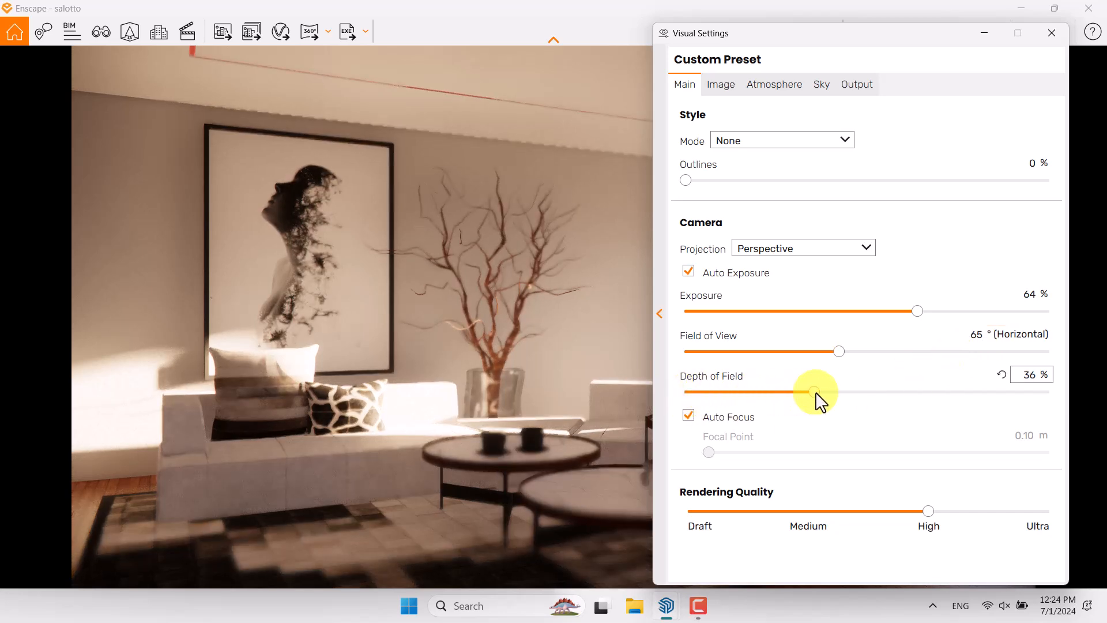
# Turn off the camera's auto focus and set the focal point to 5.82 m
pyautogui.click(726, 422)
pyautogui.moveTo(830, 453); pyautogui.dragTo(909, 454)
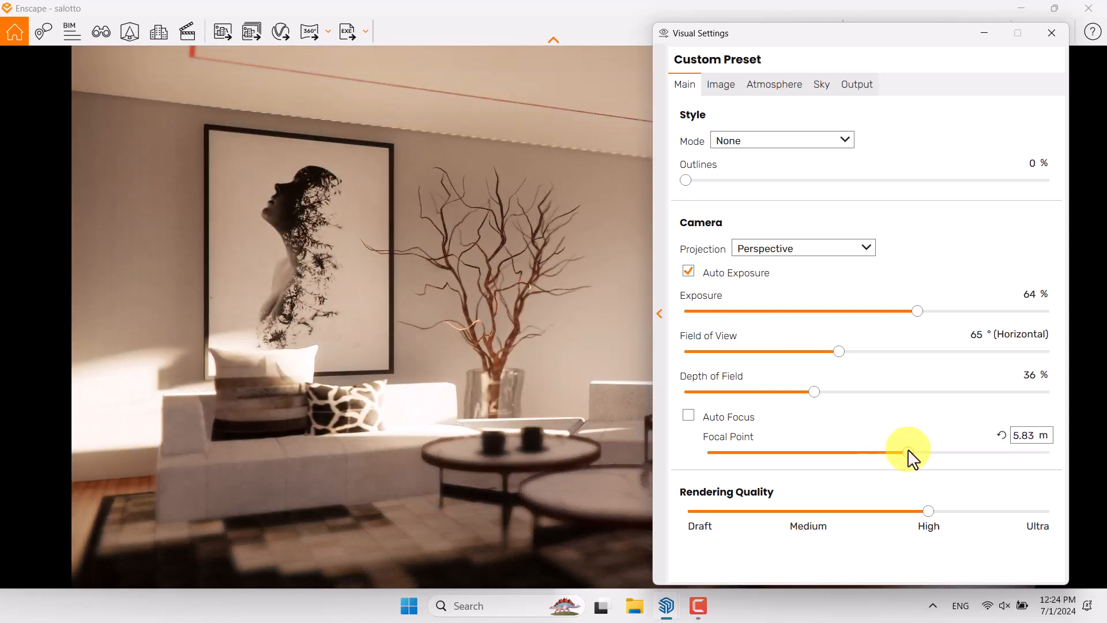
pyautogui.doubleClick(1028, 437)
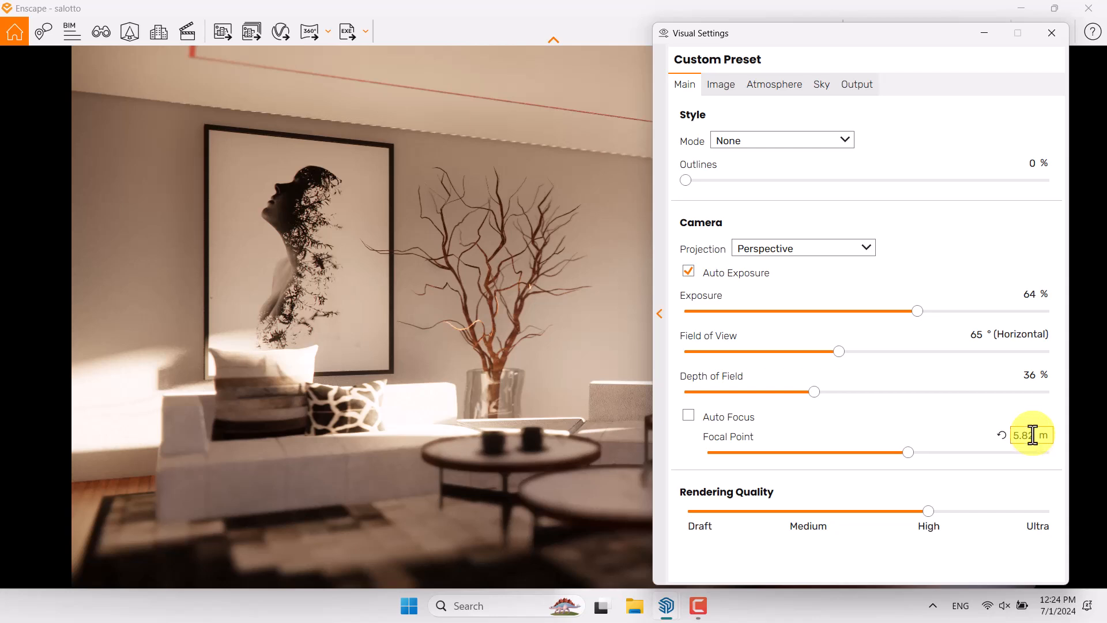
# Reduce the camera's depth of field to 19% and raise the rendering quality to Ultra
pyautogui.moveTo(816, 394); pyautogui.dragTo(773, 400)
pyautogui.click(1026, 376)
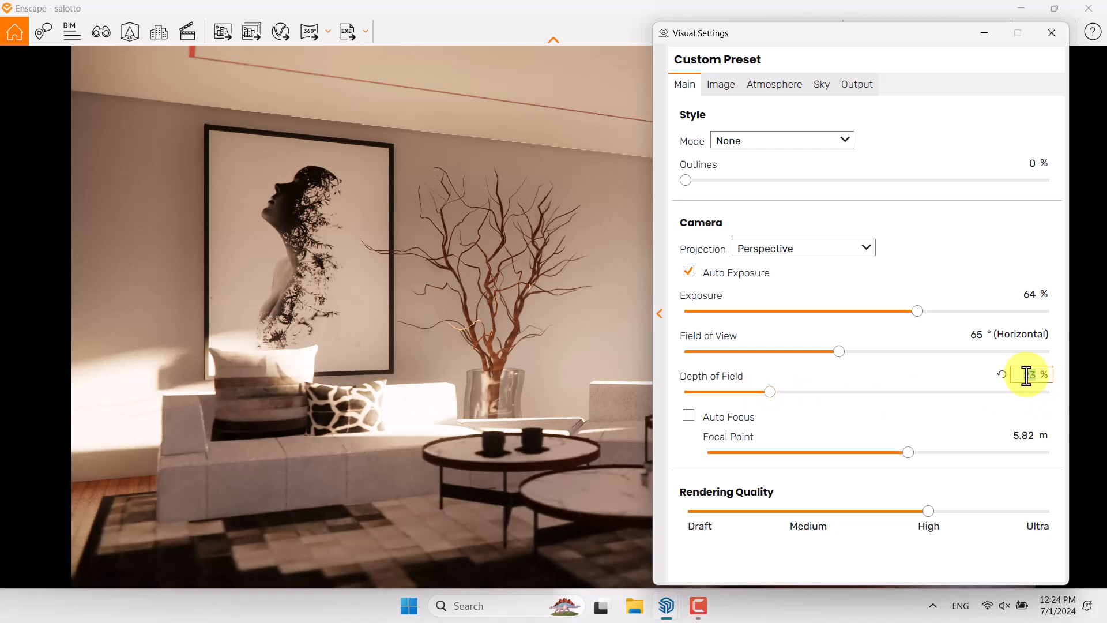
pyautogui.write('19')
pyautogui.press('Return')
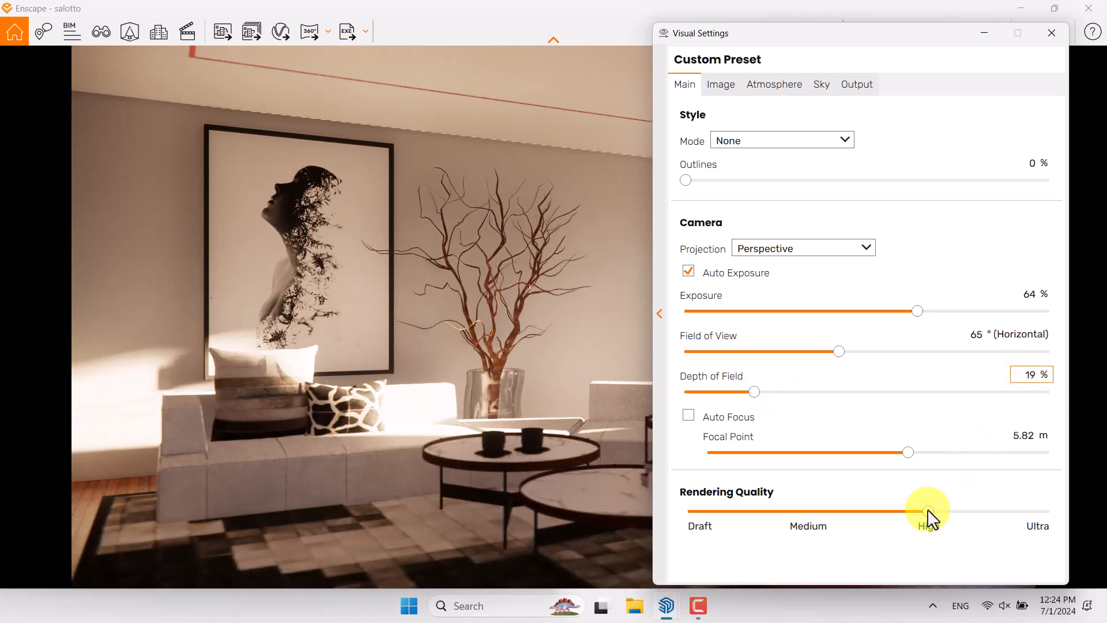
pyautogui.moveTo(927, 512); pyautogui.dragTo(1070, 518)
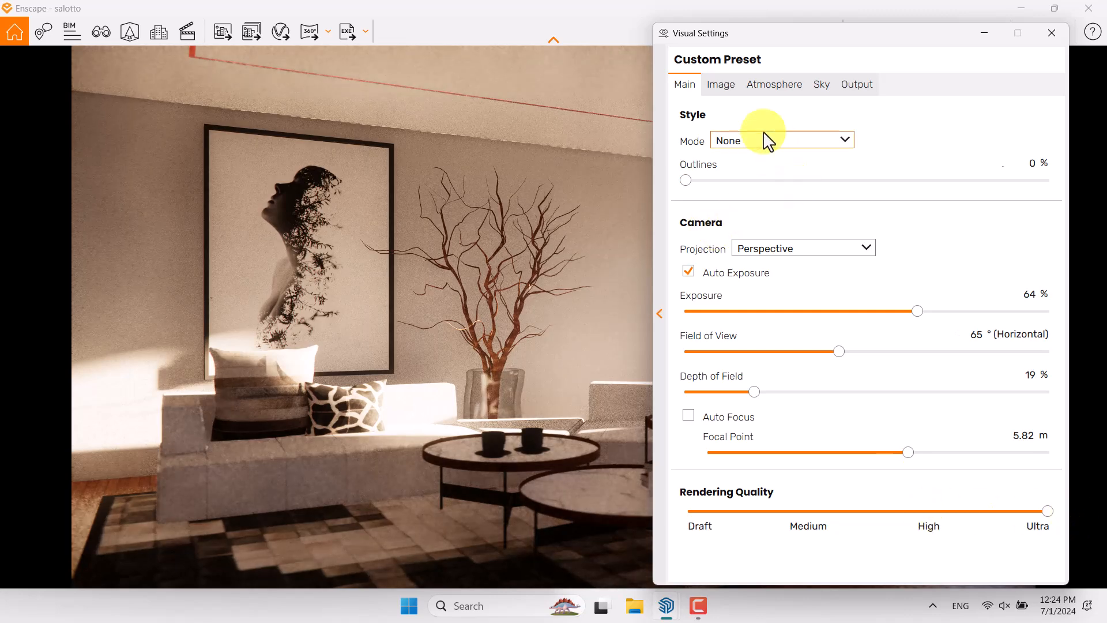
# Set the image corrections to auto contrast, 106% saturation and a color temperature of 6,000 K
pyautogui.click(723, 92)
pyautogui.click(715, 144)
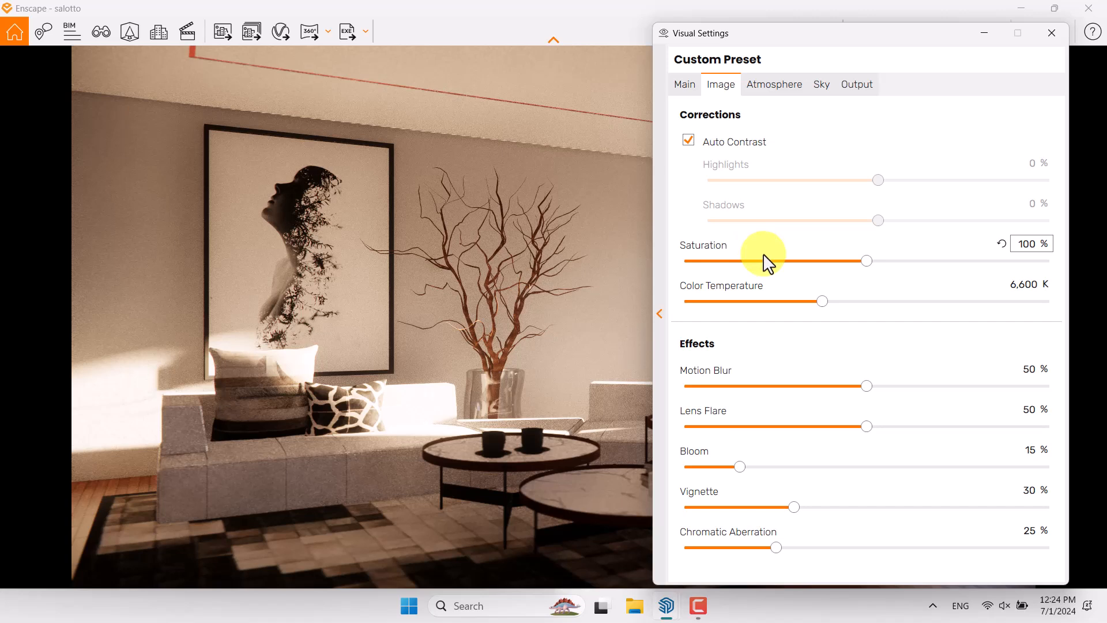
pyautogui.moveTo(867, 261); pyautogui.dragTo(888, 260)
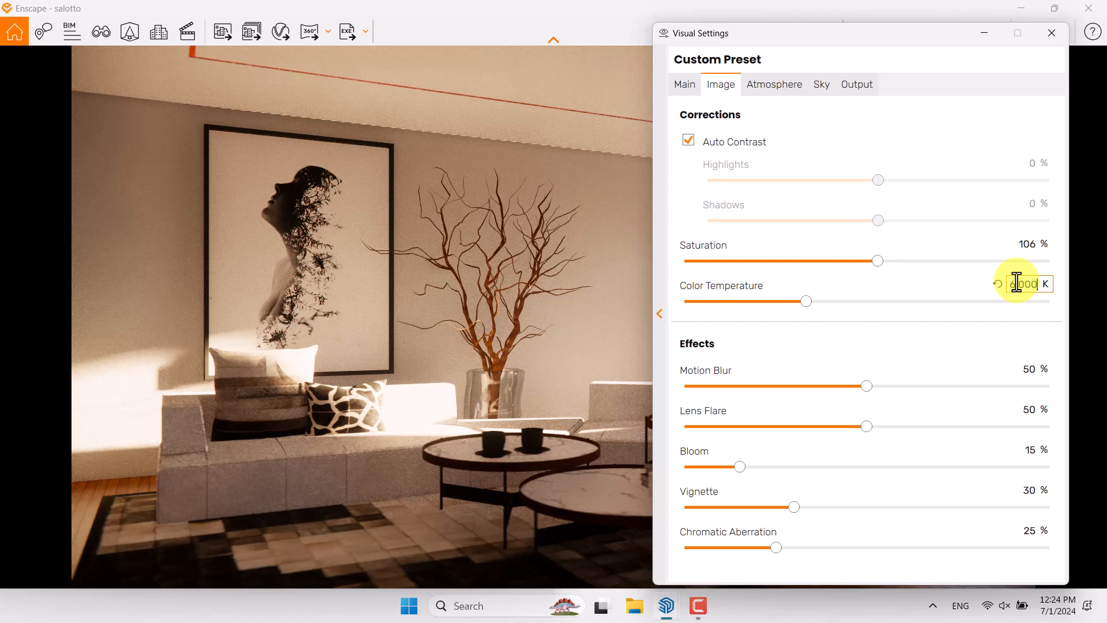
# Set the motion blur and bloom effects to 0% and the lens flare to 36%
pyautogui.moveTo(867, 386); pyautogui.dragTo(561, 387)
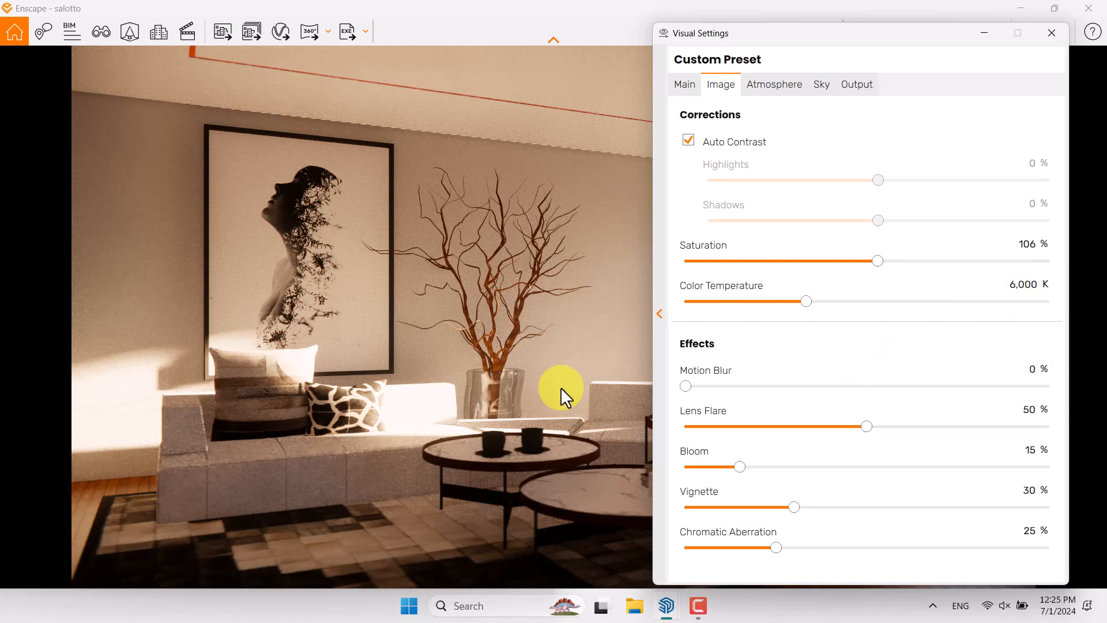
pyautogui.moveTo(739, 468); pyautogui.dragTo(589, 463)
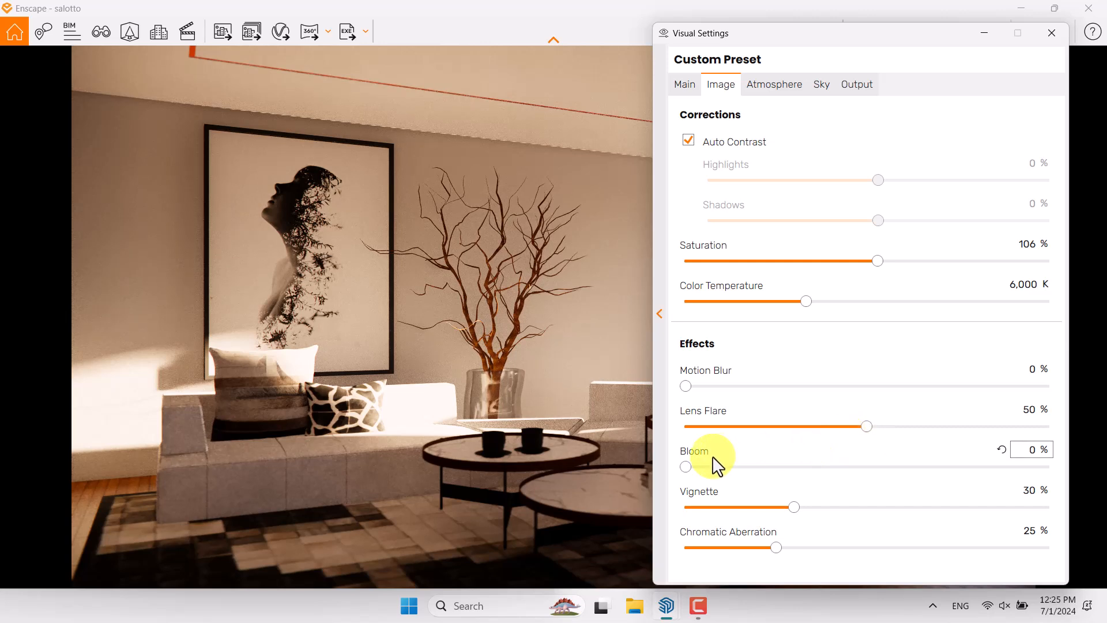
pyautogui.moveTo(867, 426); pyautogui.dragTo(786, 427)
pyautogui.click(1024, 414)
pyautogui.write('36')
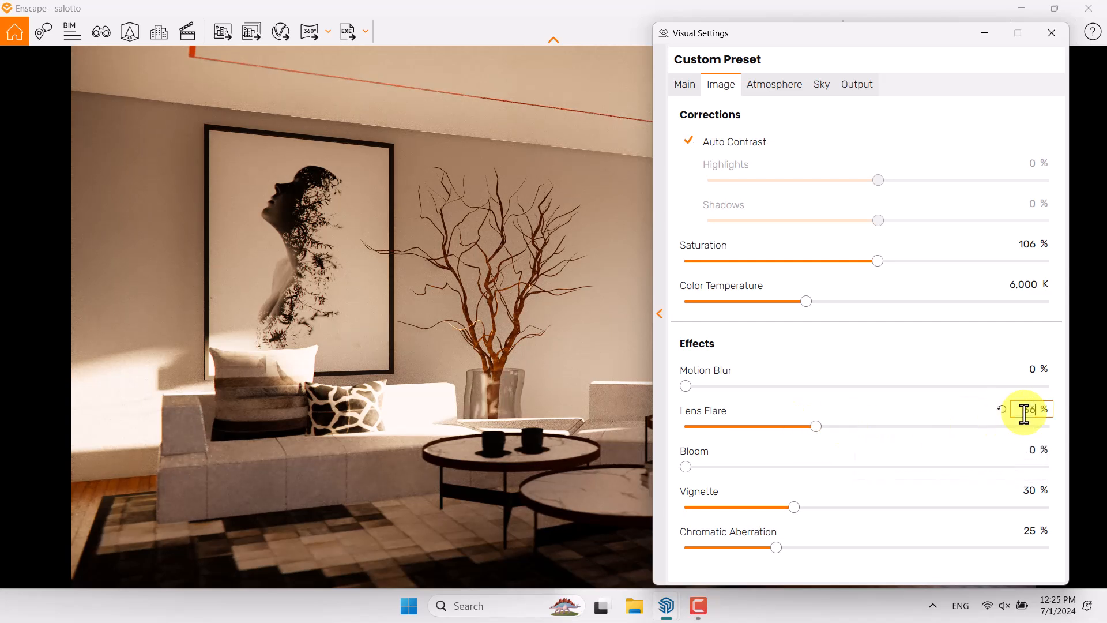
# Set the vignette effect to 22% and the chromatic aberration to 0%
pyautogui.click(1026, 489)
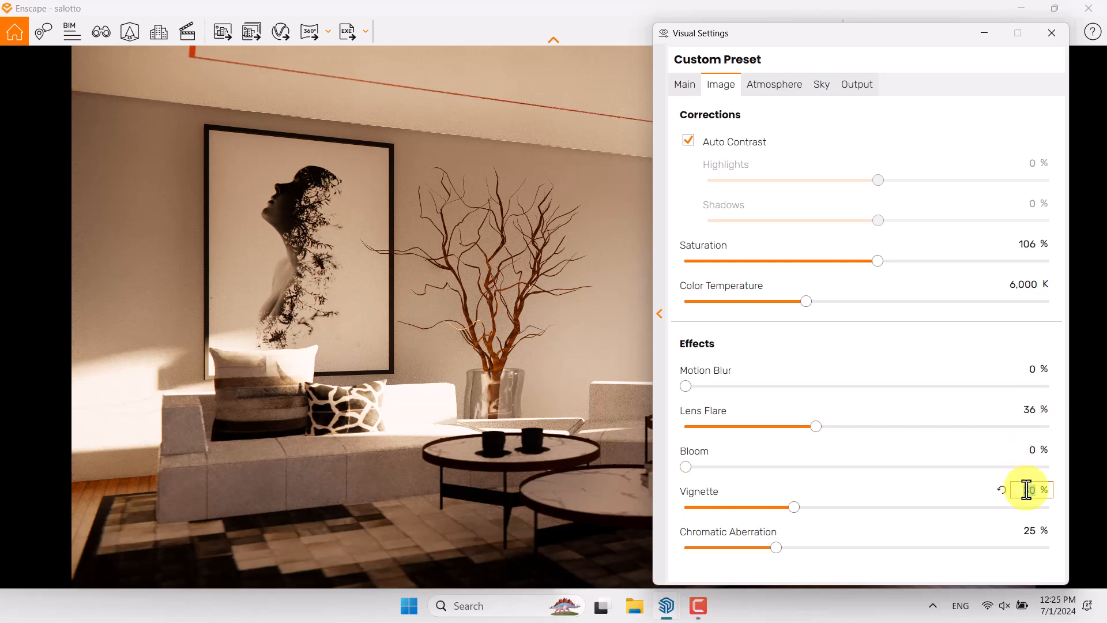
pyautogui.write('22')
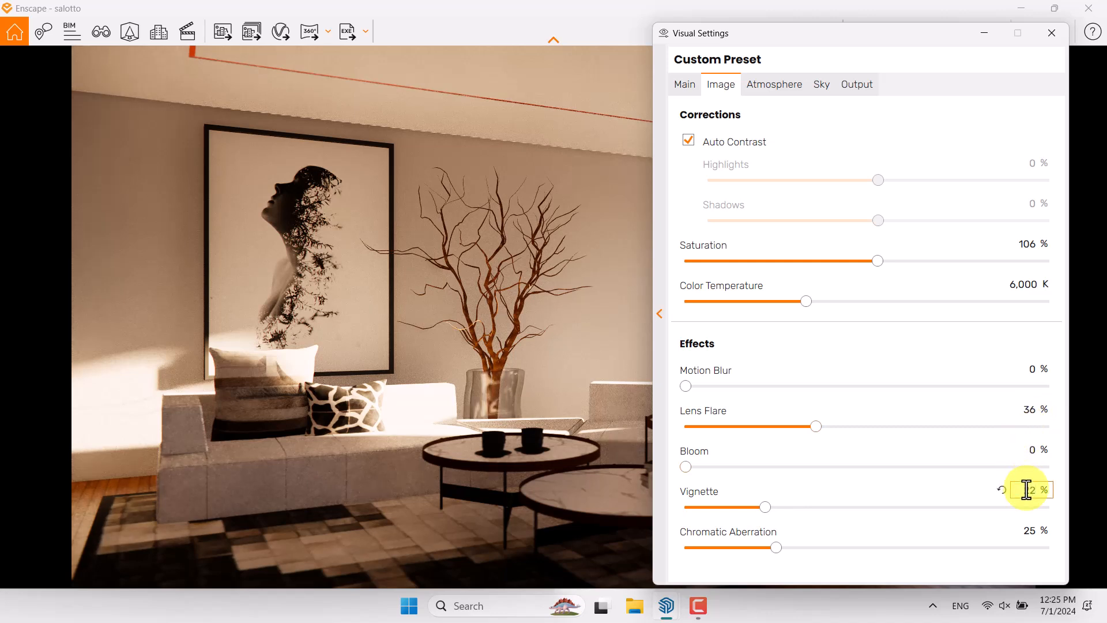
pyautogui.click(1031, 530)
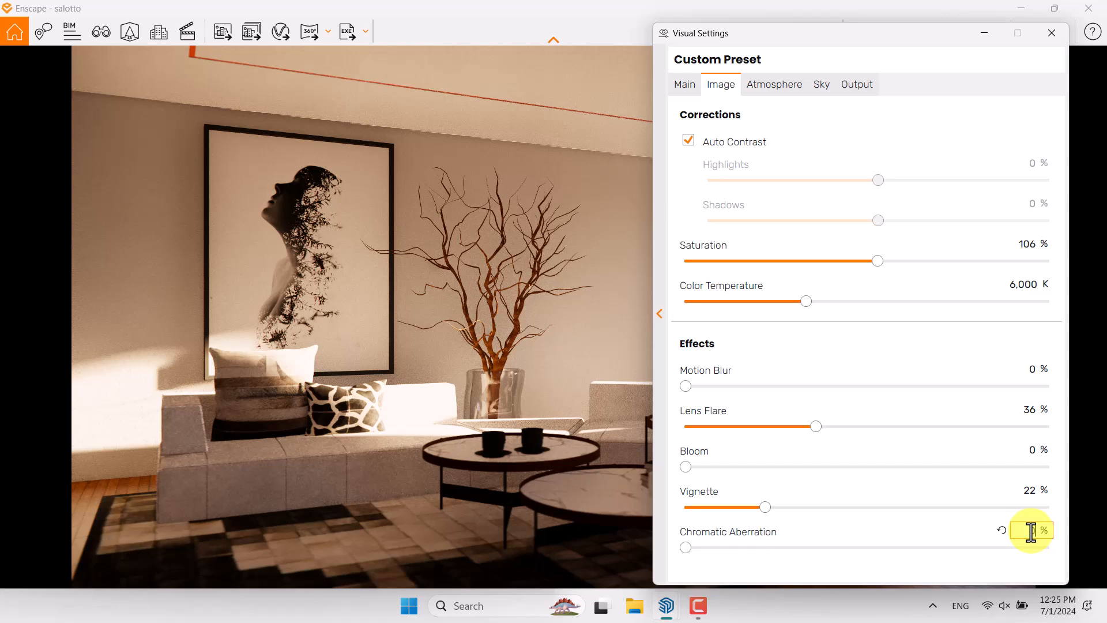
# Move the visual settings window off the floor lamp and window, and set the atmosphere's fog intensity to 0%
pyautogui.click(782, 85)
pyautogui.moveTo(873, 39); pyautogui.dragTo(589, 44)
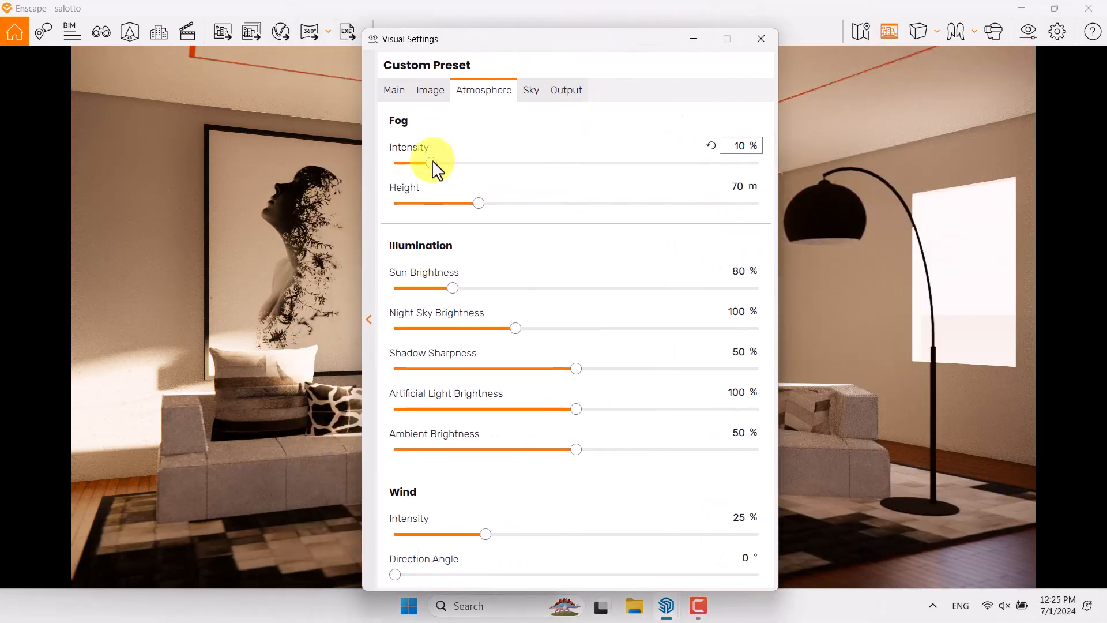
pyautogui.moveTo(432, 162); pyautogui.dragTo(361, 168)
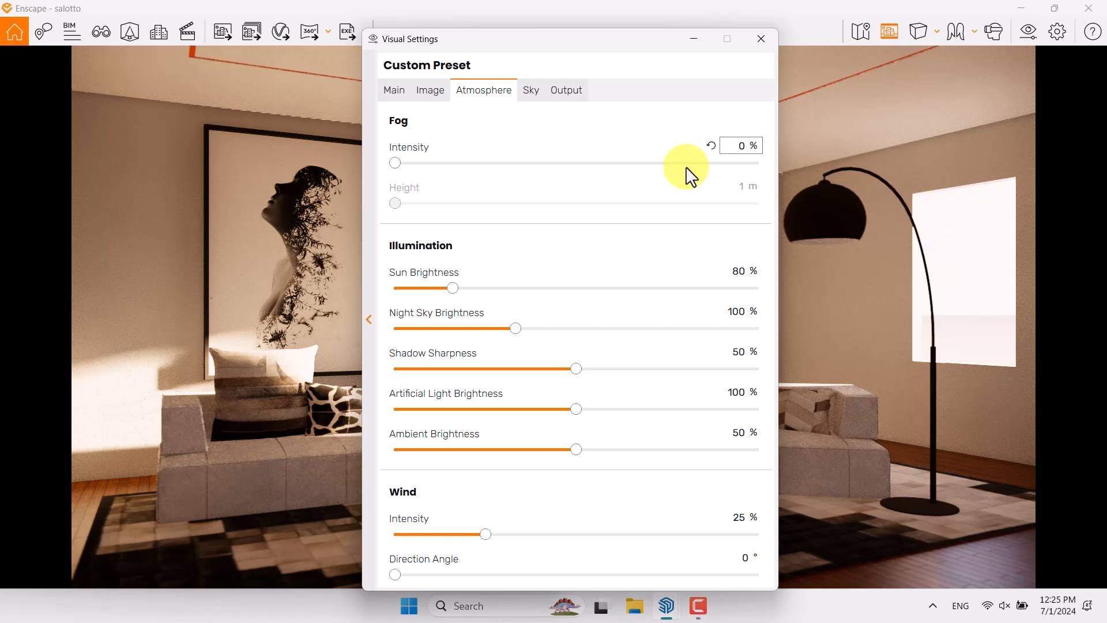
# Change the sky's horizon source to White Cubes
pyautogui.click(532, 92)
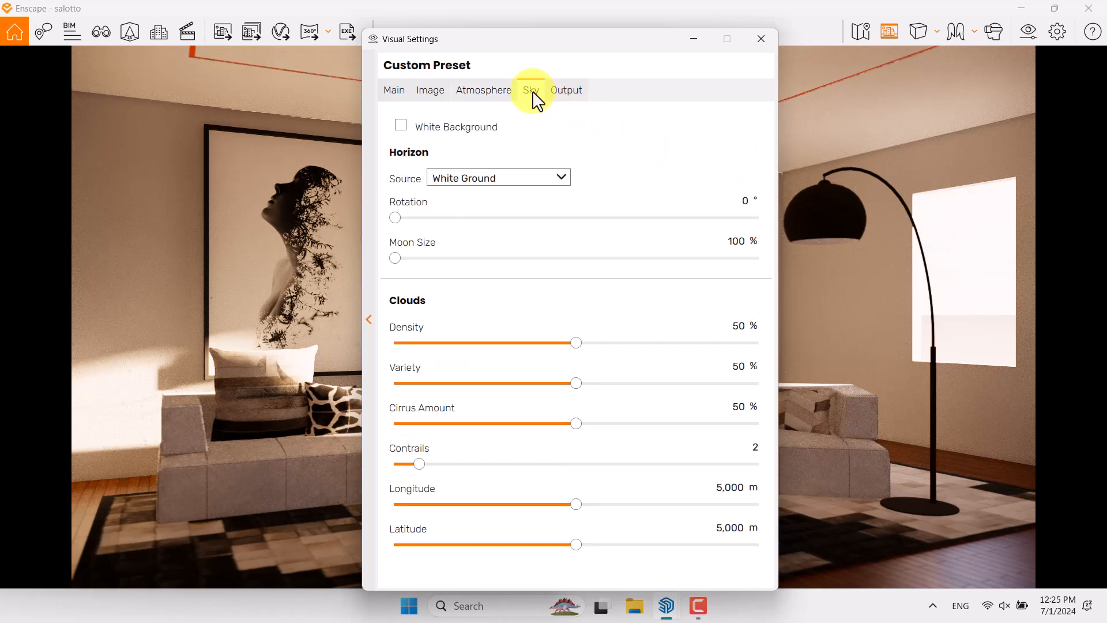
pyautogui.click(501, 180)
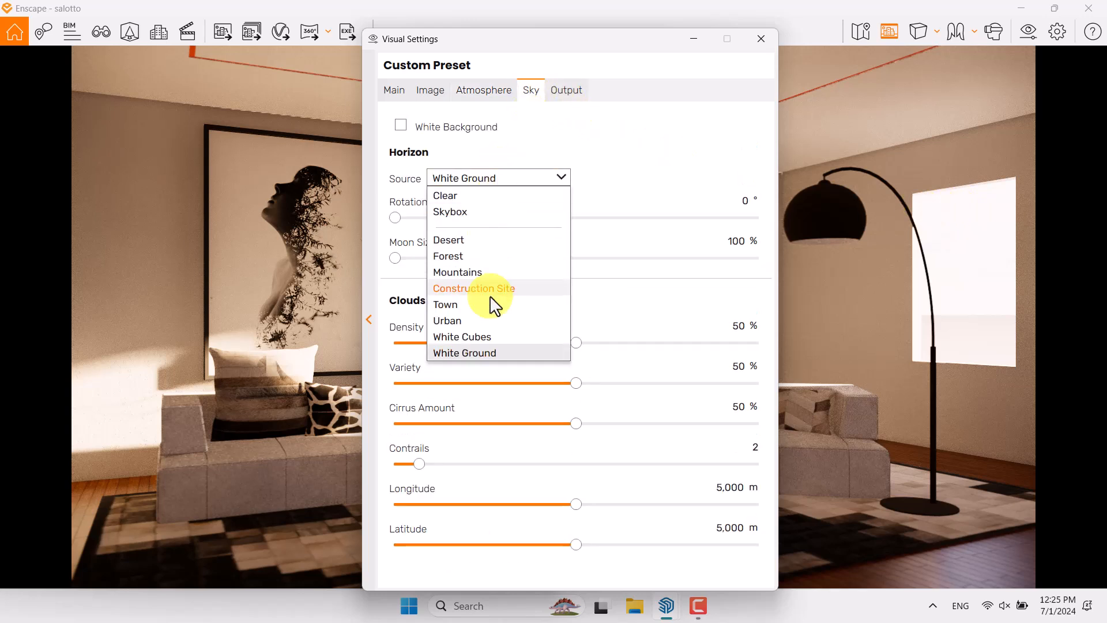
pyautogui.click(483, 337)
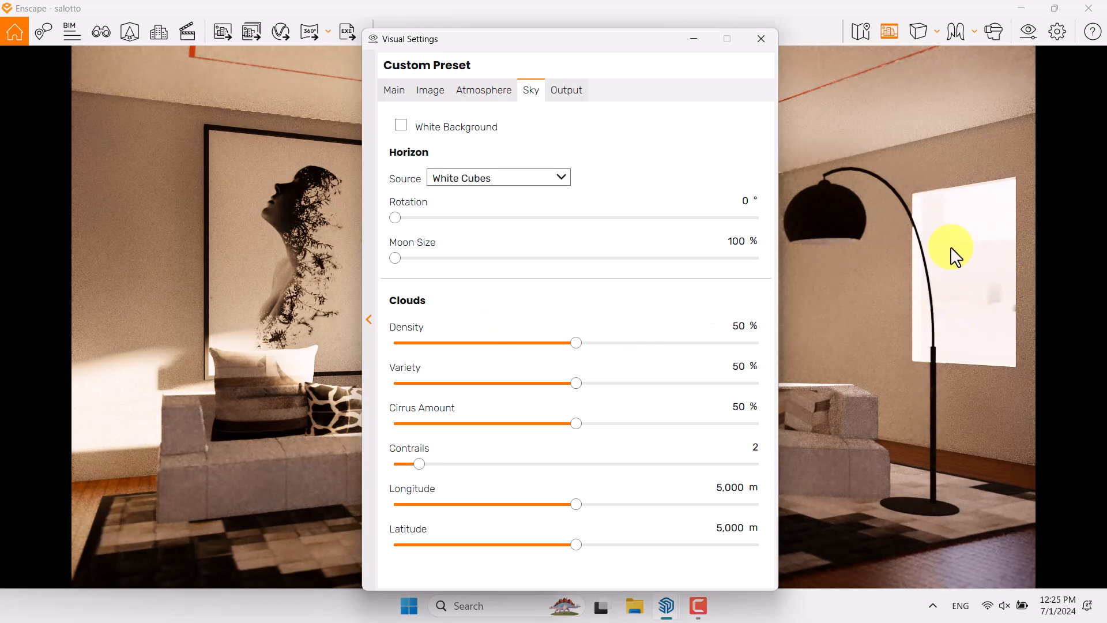
# Set the illumination to 24% sun brightness, 0% shadow sharpness and 73% ambient brightness, and the wind intensity to 11%
pyautogui.click(479, 97)
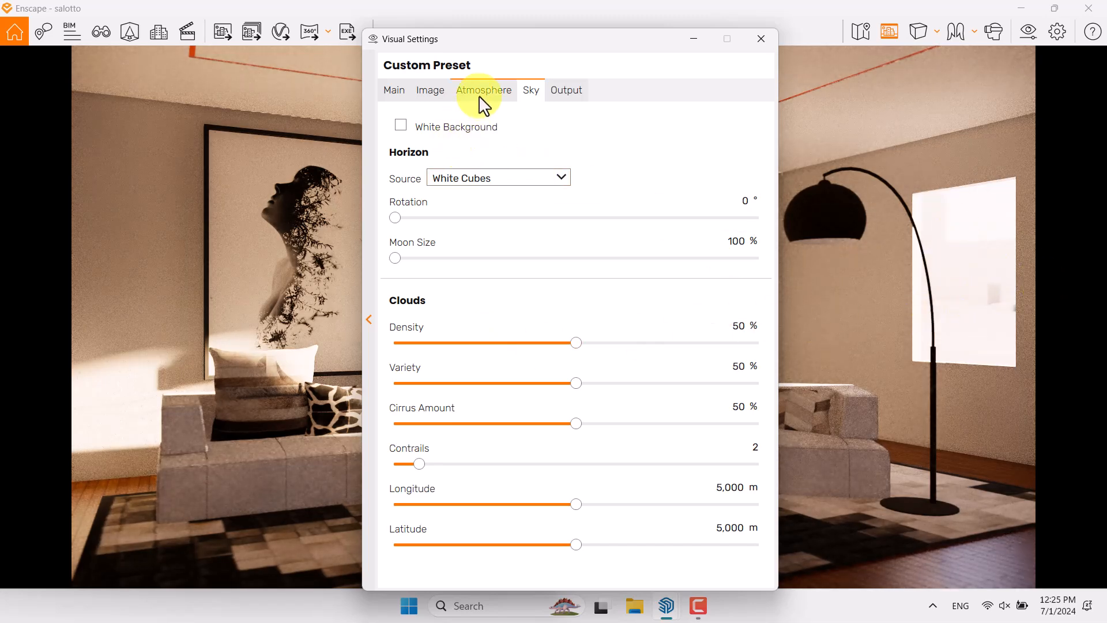
pyautogui.moveTo(453, 286); pyautogui.dragTo(412, 286)
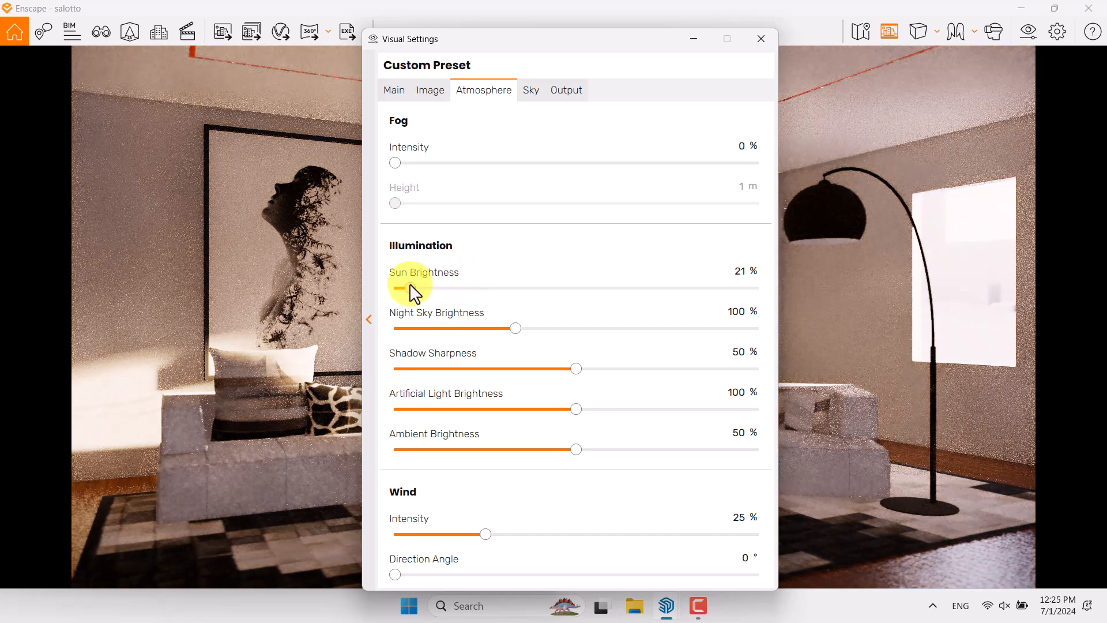
pyautogui.click(742, 272)
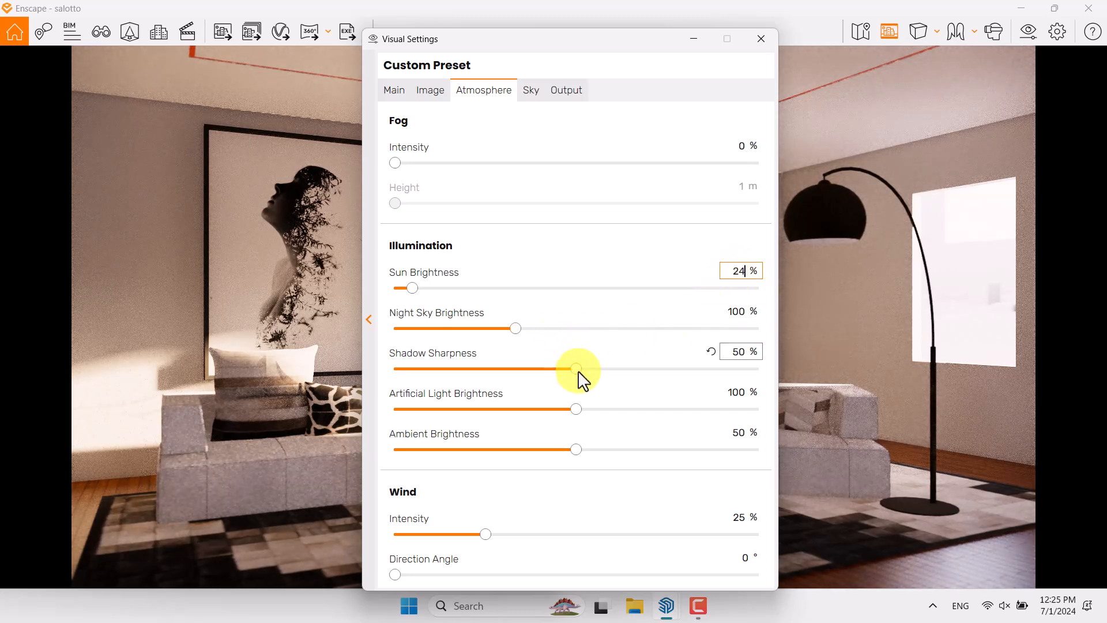
pyautogui.moveTo(580, 378); pyautogui.dragTo(402, 381)
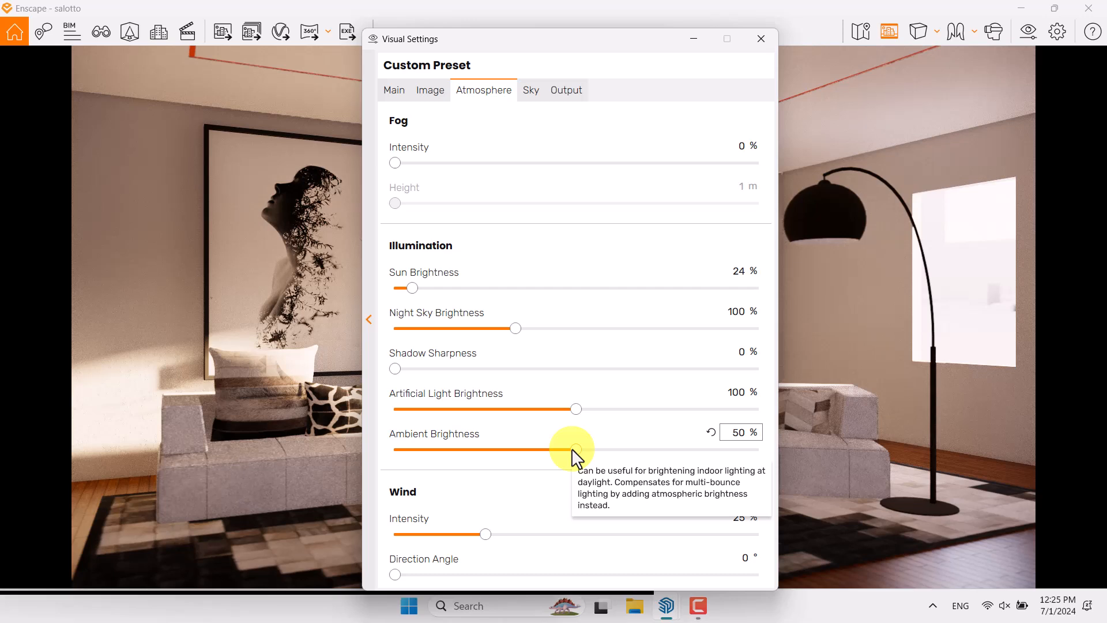
pyautogui.moveTo(574, 450); pyautogui.dragTo(658, 457)
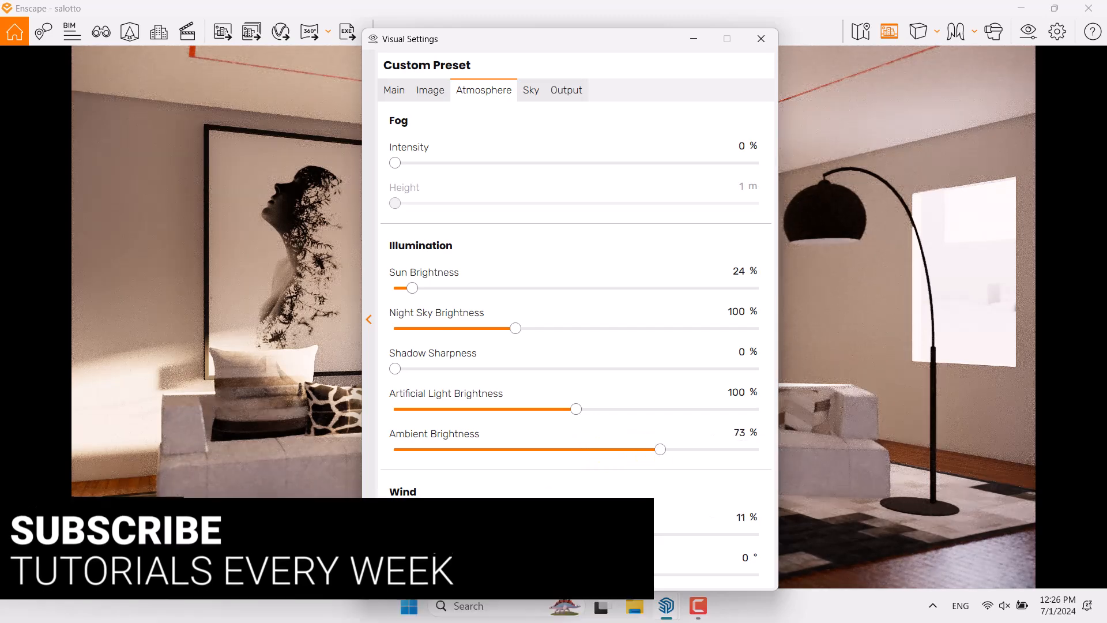
# Reduce the sky's clouds to 9% density, 21% variety and 8% cirrus amount
pyautogui.click(531, 92)
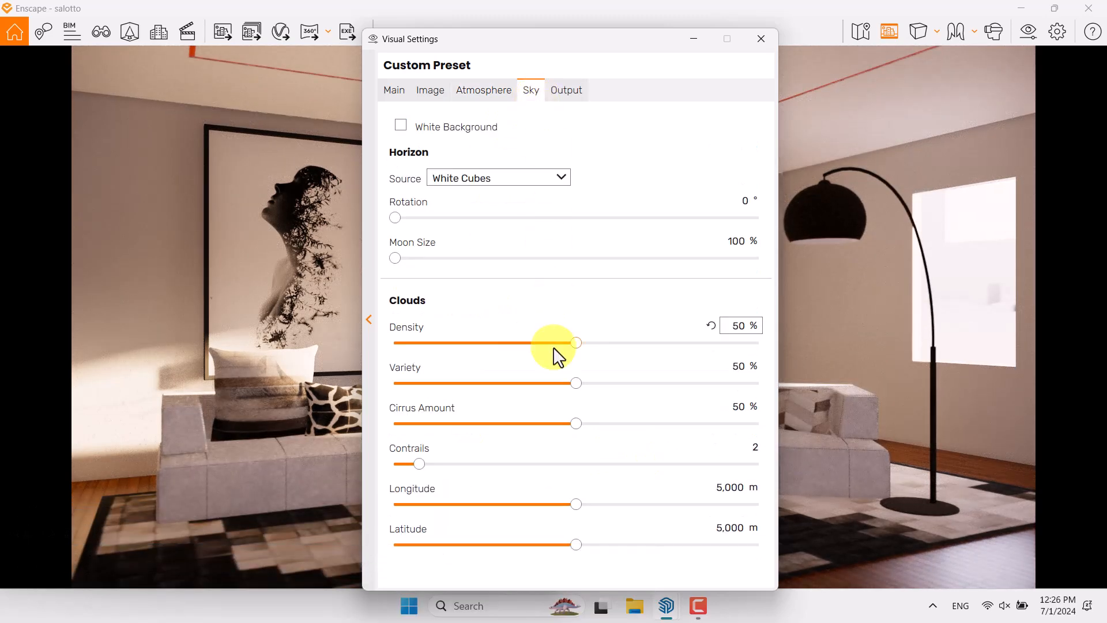
pyautogui.moveTo(576, 344); pyautogui.dragTo(429, 344)
pyautogui.moveTo(574, 383); pyautogui.dragTo(471, 382)
pyautogui.moveTo(557, 427); pyautogui.dragTo(425, 424)
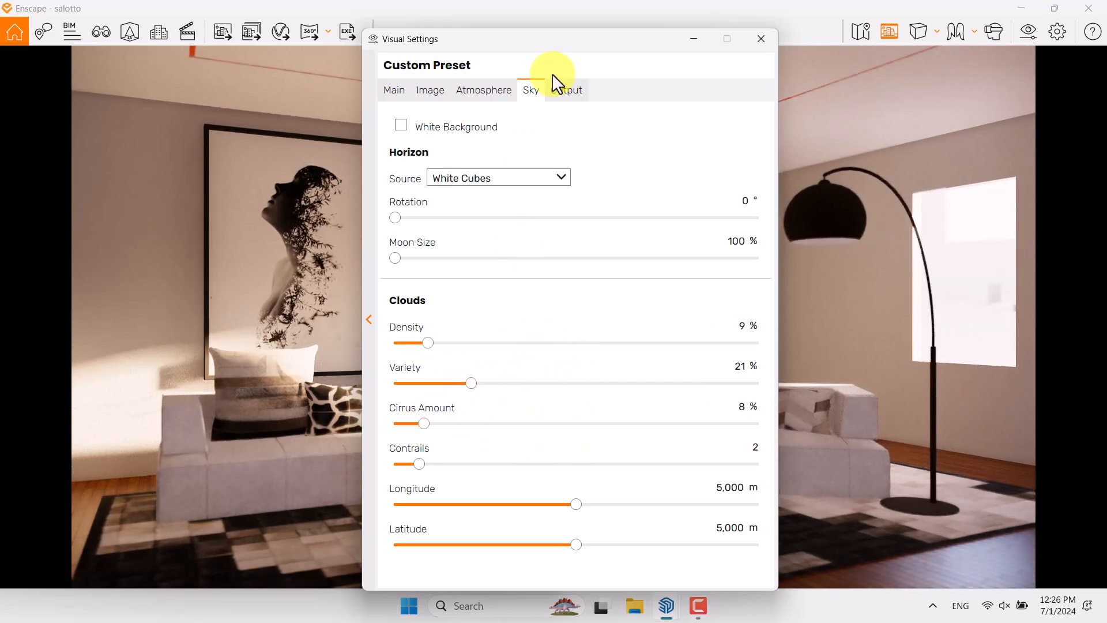
# Close the visual settings and arrange the SketchUp model window beside the Enscape render window
pyautogui.click(560, 90)
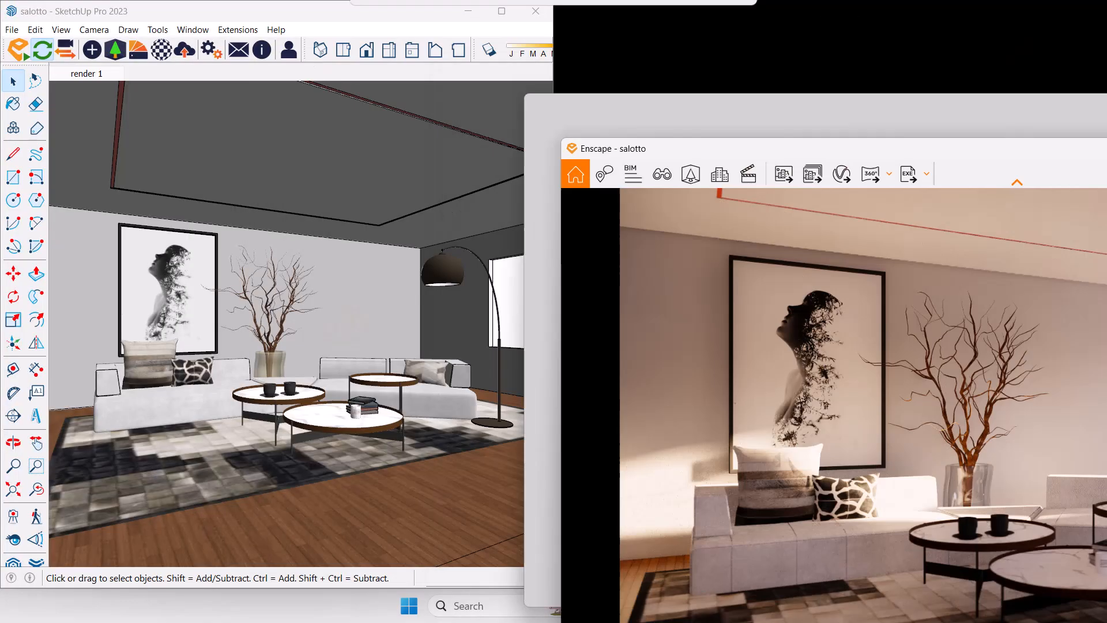
pyautogui.moveTo(1104, 149); pyautogui.dragTo(1106, 147)
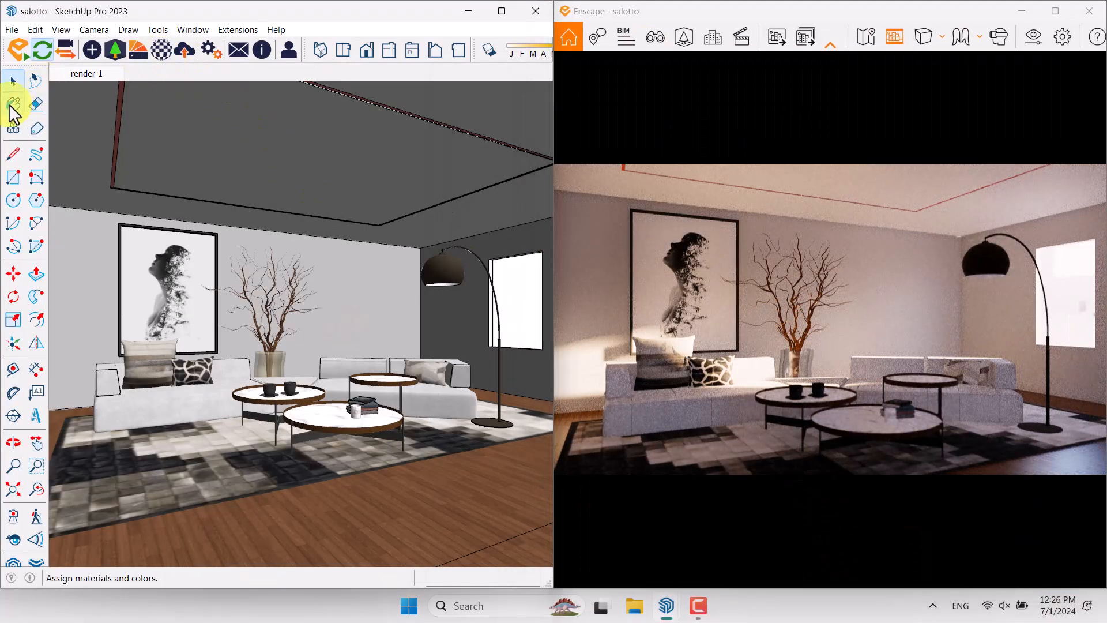
# Show the materials used in the SketchUp model and open the Enscape Material Editor, placed clear of the model view
pyautogui.click(14, 104)
pyautogui.click(427, 196)
pyautogui.click(424, 213)
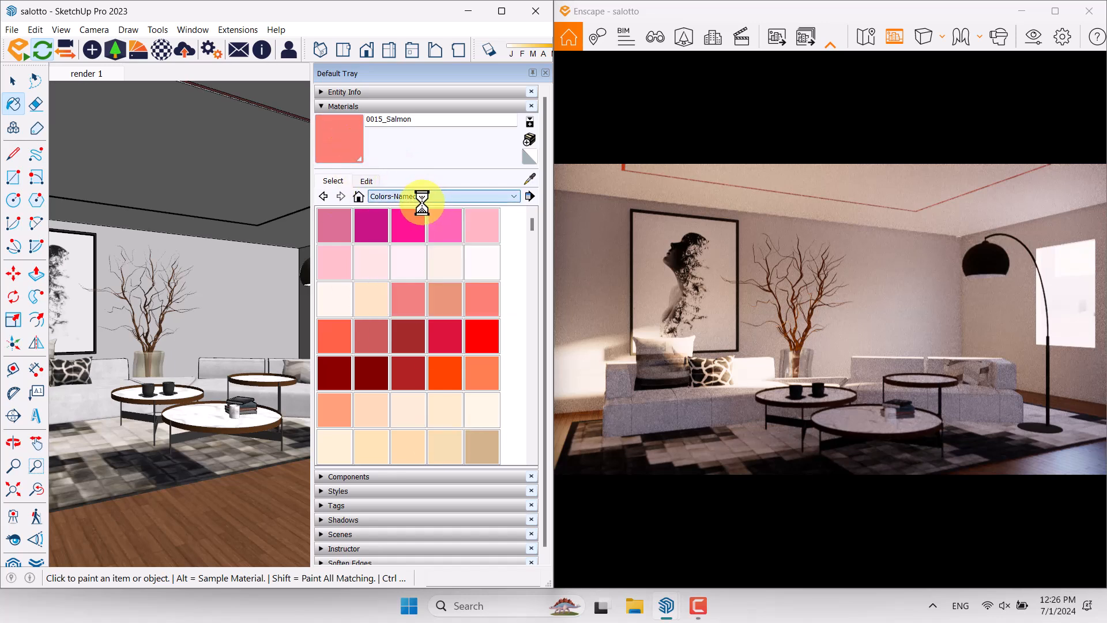
pyautogui.click(157, 57)
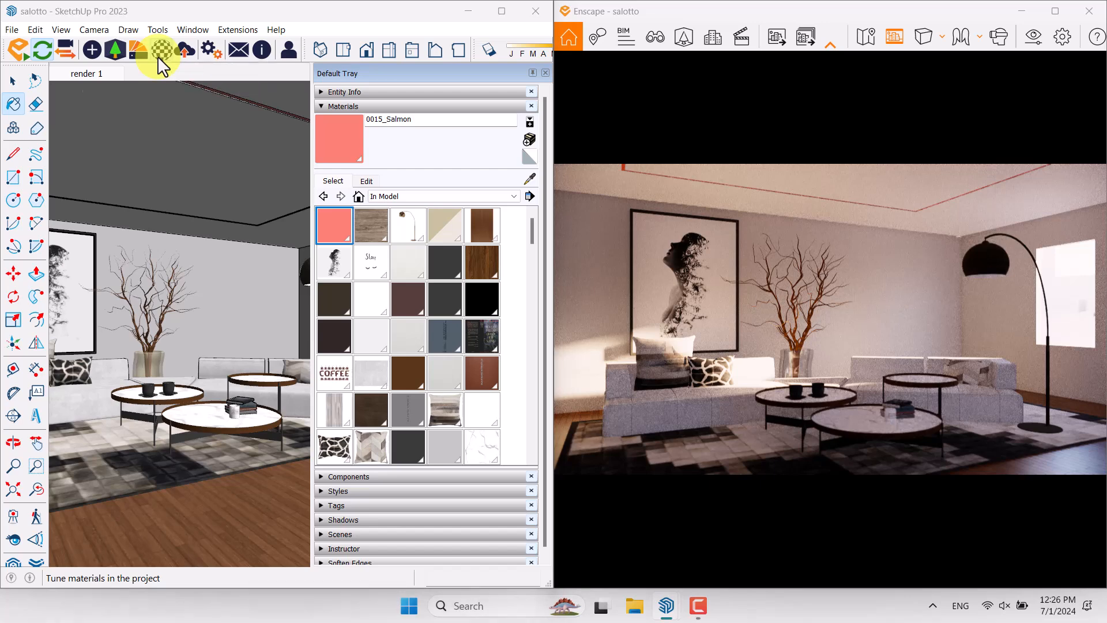
pyautogui.moveTo(199, 67)
pyautogui.mouseDown()
pyautogui.moveTo(121, 277)
pyautogui.moveTo(88, 432)
pyautogui.mouseUp()
# Sample the wood floor's material to load it in the Enscape Material Editor, and move the editor clear of the floor
pyautogui.click(529, 178)
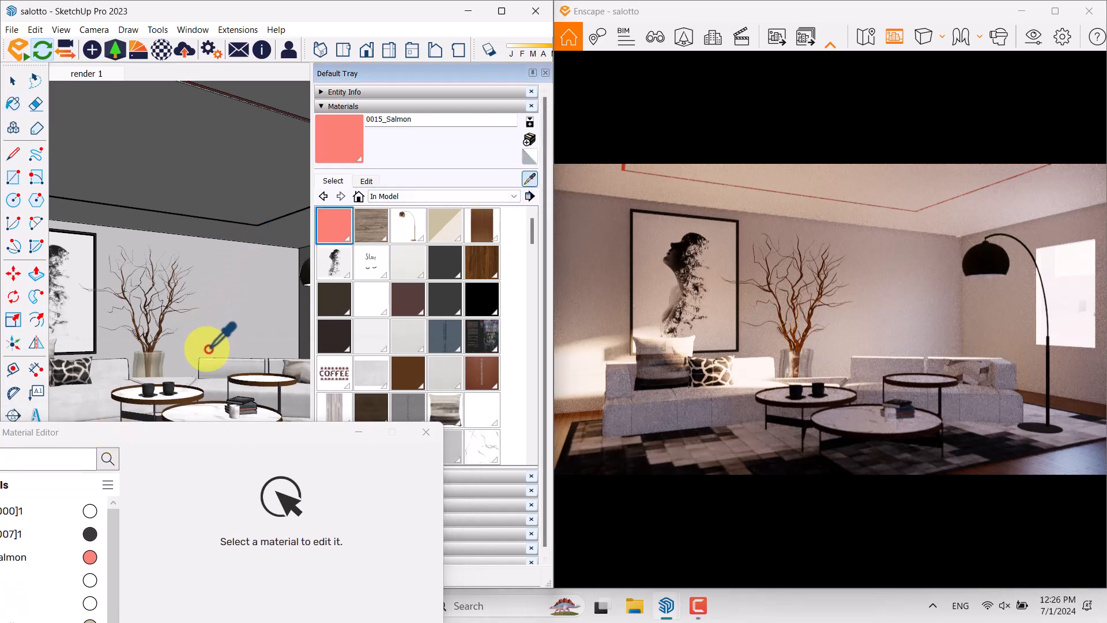
pyautogui.moveTo(209, 355)
pyautogui.keyDown('shift'); pyautogui.mouseDown(button='middle')
pyautogui.moveTo(235, 274)
pyautogui.moveTo(208, 331)
pyautogui.moveTo(270, 299)
pyautogui.mouseUp(button='middle'); pyautogui.keyUp('shift')
pyautogui.scroll(3, 155, 358)
pyautogui.click(155, 358)
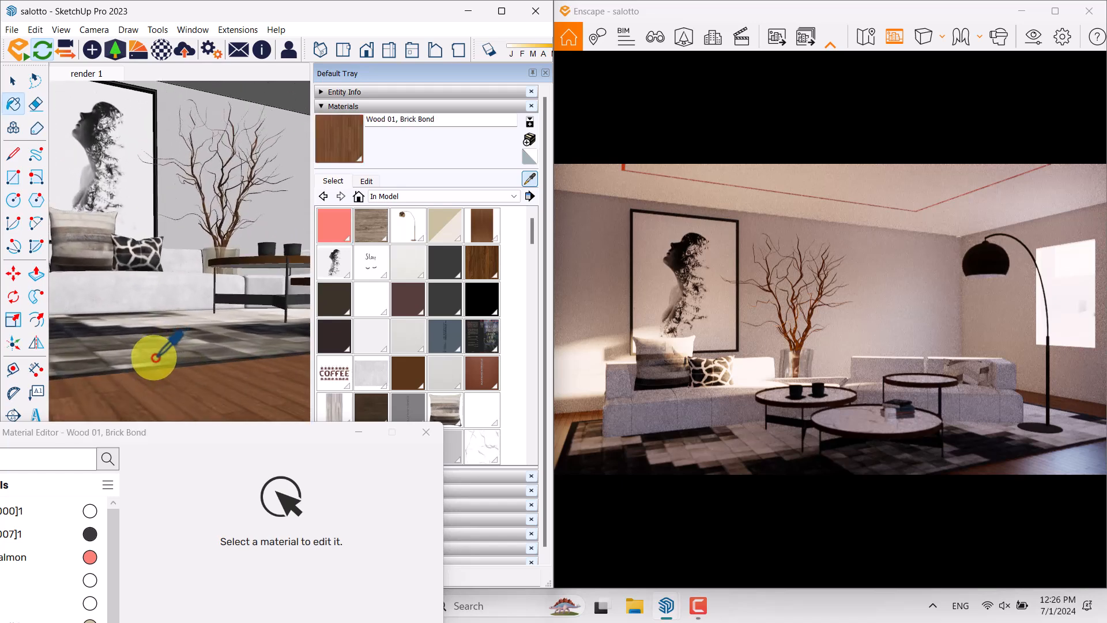
pyautogui.moveTo(180, 434); pyautogui.dragTo(225, 179)
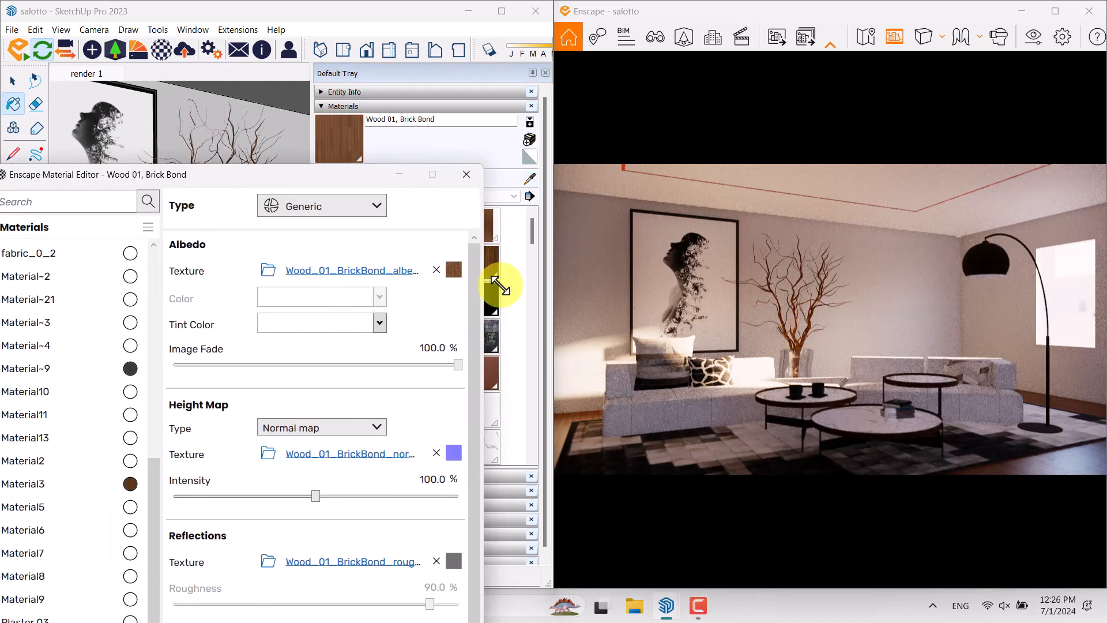
pyautogui.moveTo(309, 185); pyautogui.dragTo(279, 534)
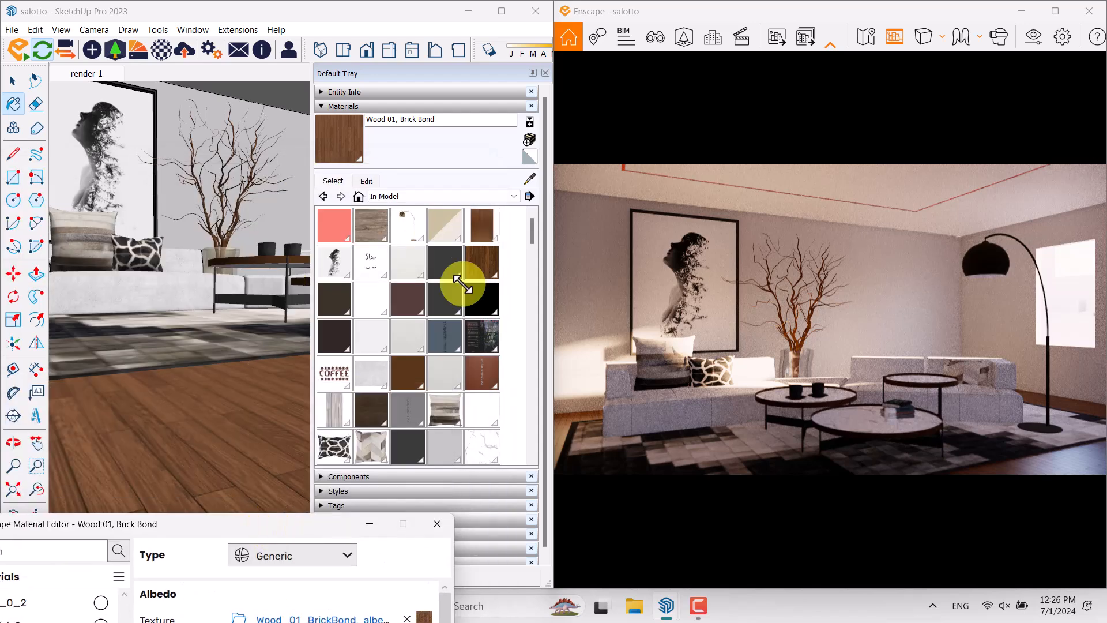
# Try to sample the material of the patchwork rug under the coffee tables
pyautogui.click(529, 178)
pyautogui.scroll(3, 214, 334)
pyautogui.moveTo(214, 335); pyautogui.dragTo(281, 414, button='middle')
pyautogui.scroll(-2, 183, 312)
pyautogui.moveTo(192, 300)
pyautogui.mouseDown(button='middle')
pyautogui.moveTo(154, 366)
pyautogui.moveTo(92, 317)
pyautogui.mouseUp(button='middle')
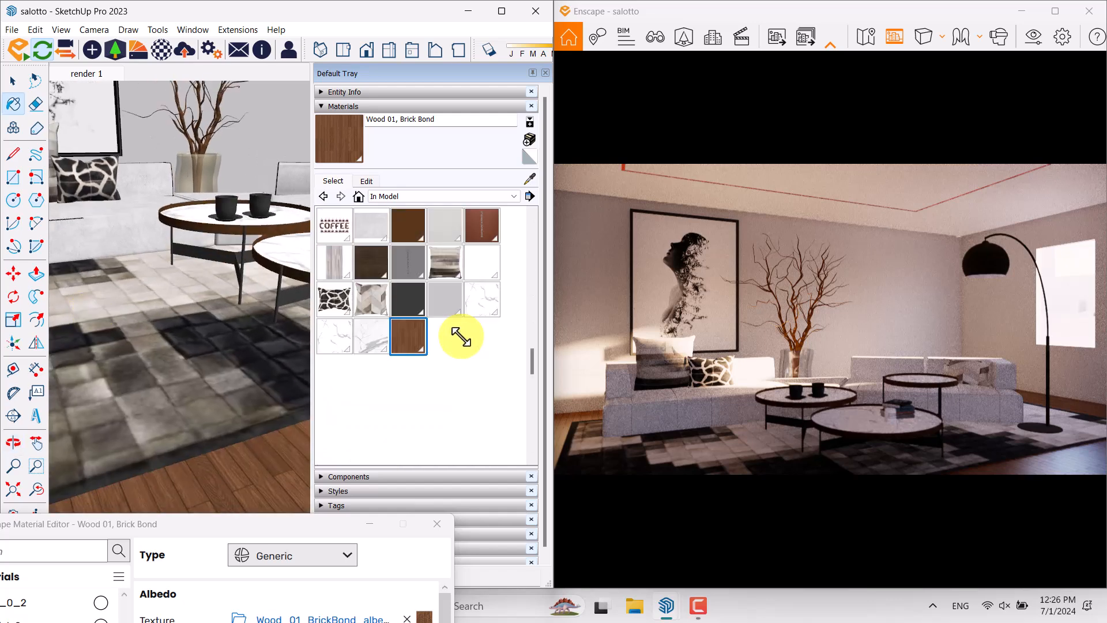
# Delete the patchwork rug from the living room floor
pyautogui.click(13, 80)
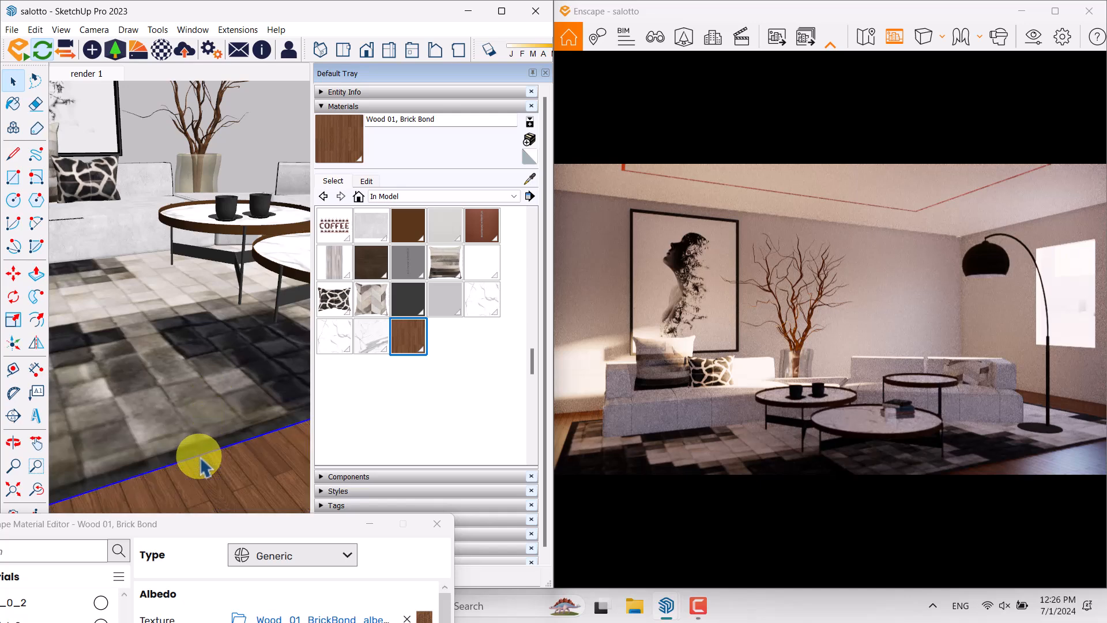
pyautogui.press('Delete')
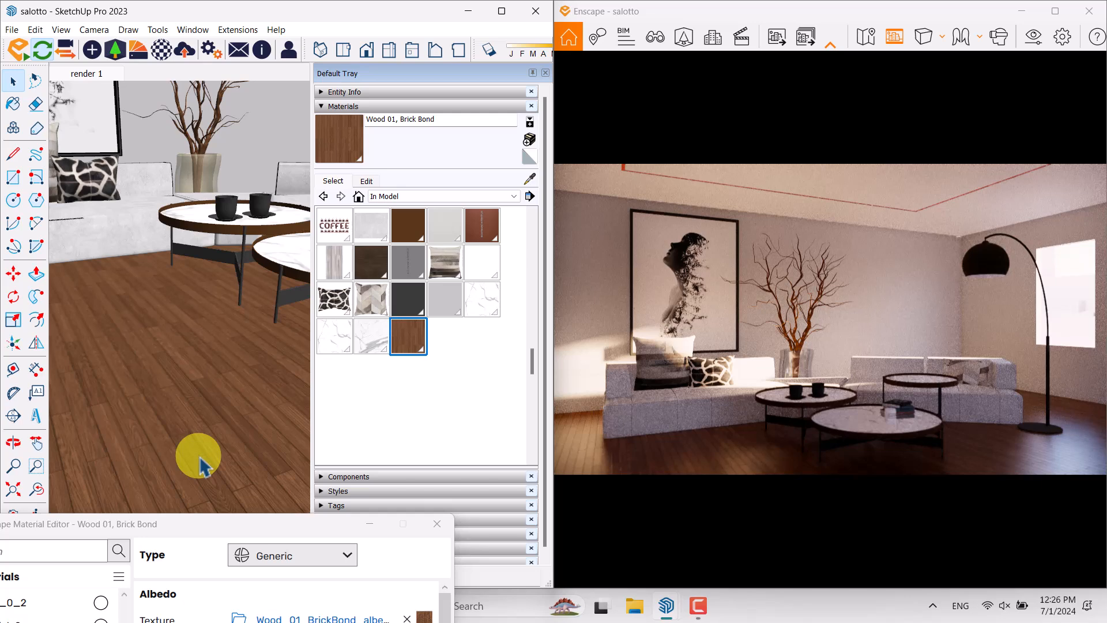
# Restore the deleted patchwork rug and raise it above the wood floor
pyautogui.hotkey('ctrl', 'z')
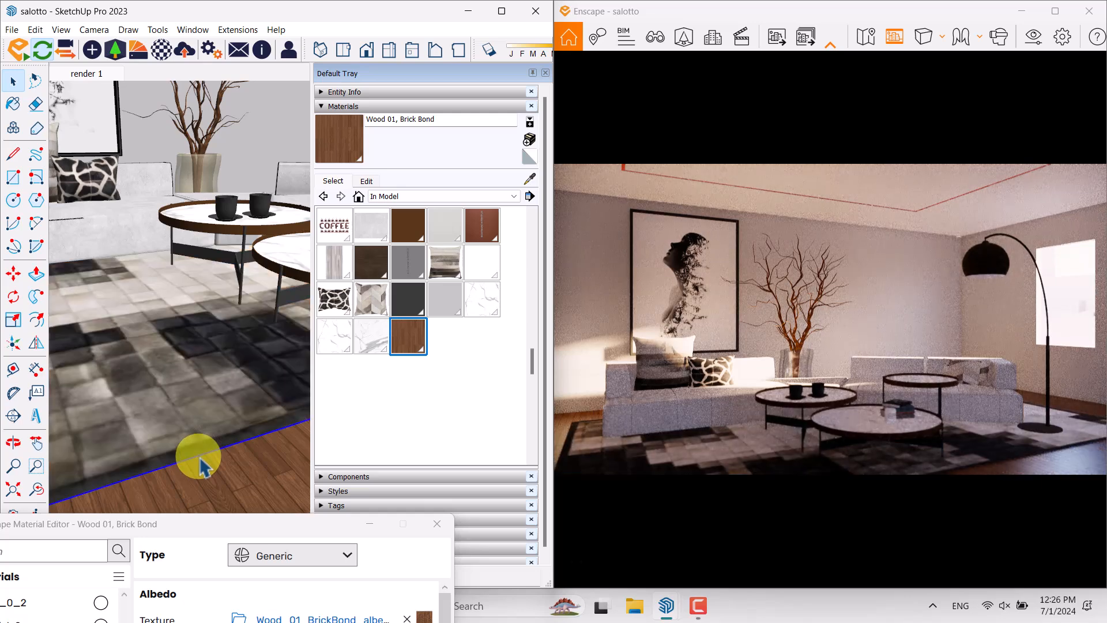
pyautogui.click(14, 281)
pyautogui.moveTo(193, 352); pyautogui.dragTo(188, 257, button='middle')
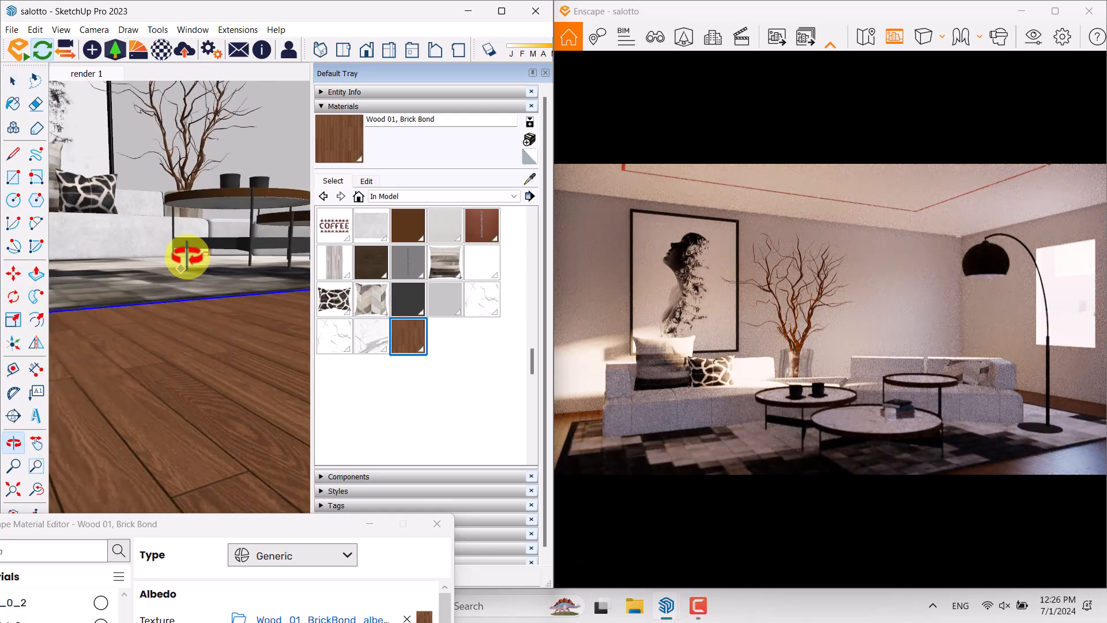
pyautogui.click(151, 179)
pyautogui.click(152, 178)
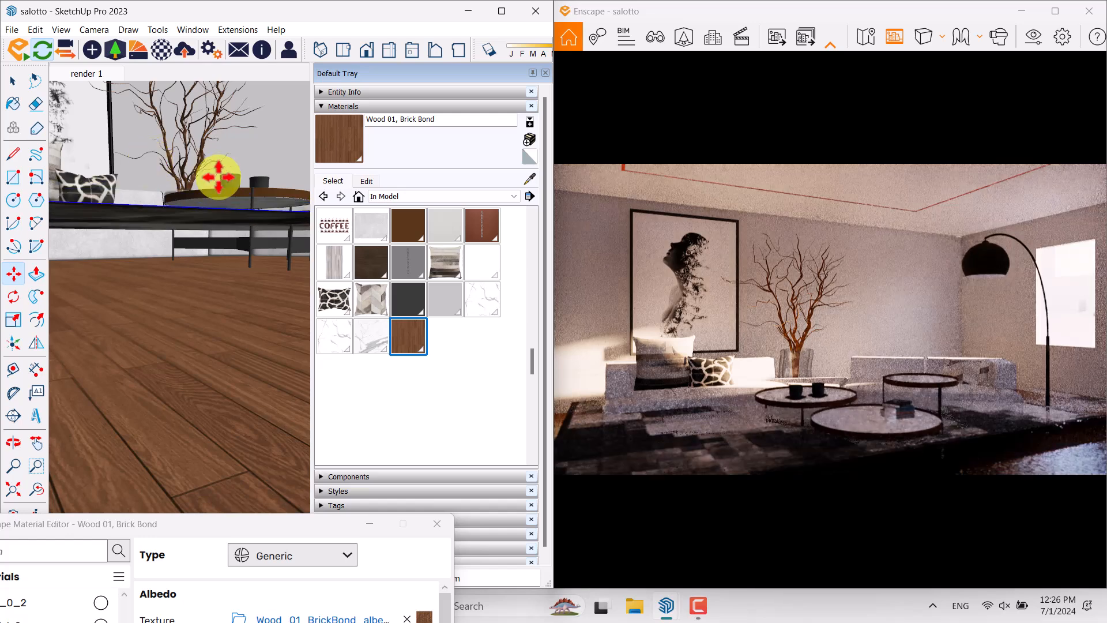
# Delete the raised patchwork rug from the living room floor
pyautogui.click(528, 181)
pyautogui.scroll(3, 209, 224)
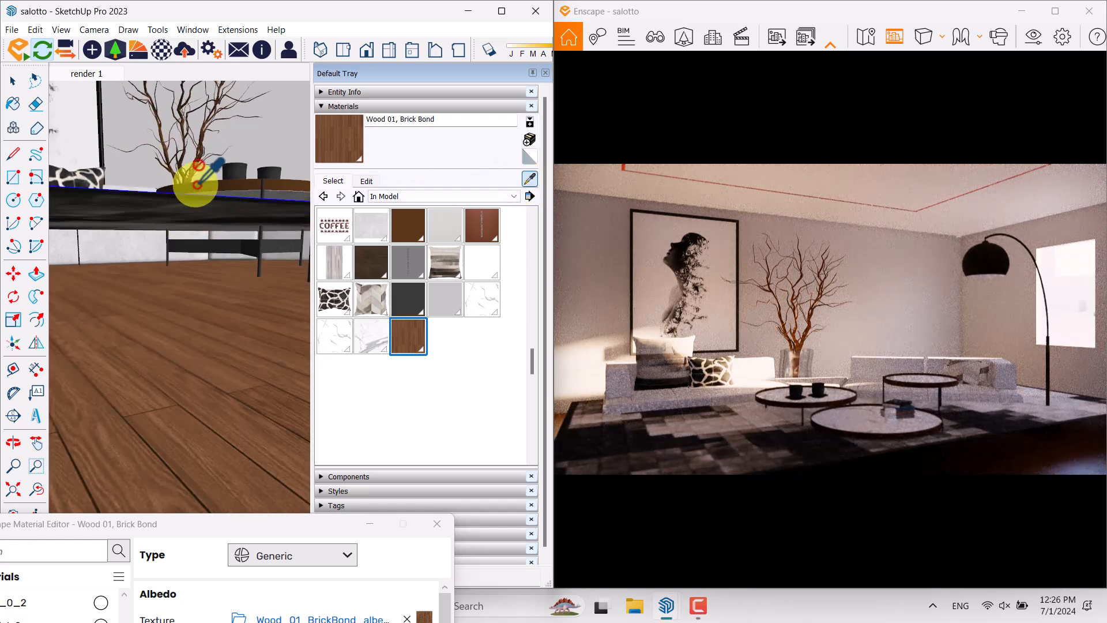
pyautogui.moveTo(196, 184); pyautogui.dragTo(225, 230, button='middle')
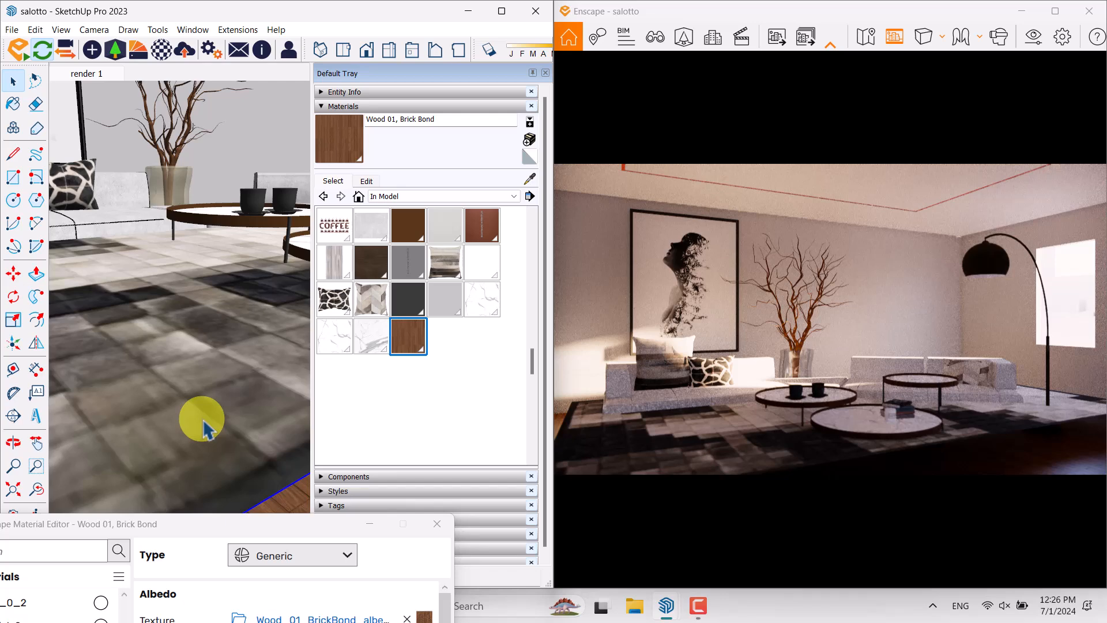
pyautogui.press('Delete')
pyautogui.click(203, 421)
pyautogui.press('Delete')
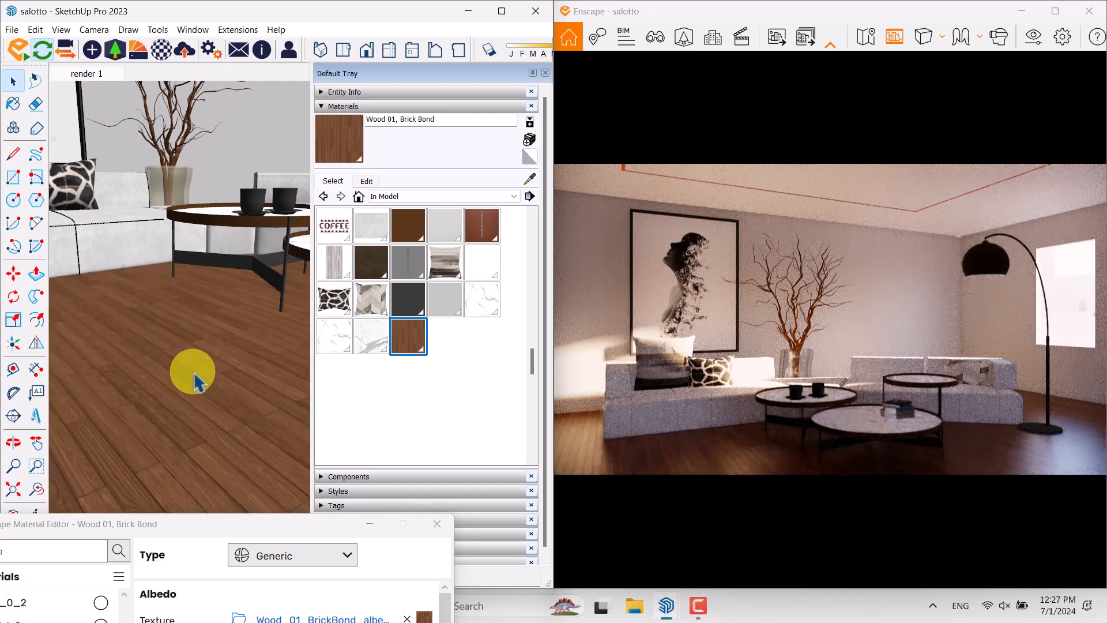
# Return to the render 1 scene, load the wood floor's material in the Enscape Material Editor and set its reflection roughness to 19.8%
pyautogui.click(87, 73)
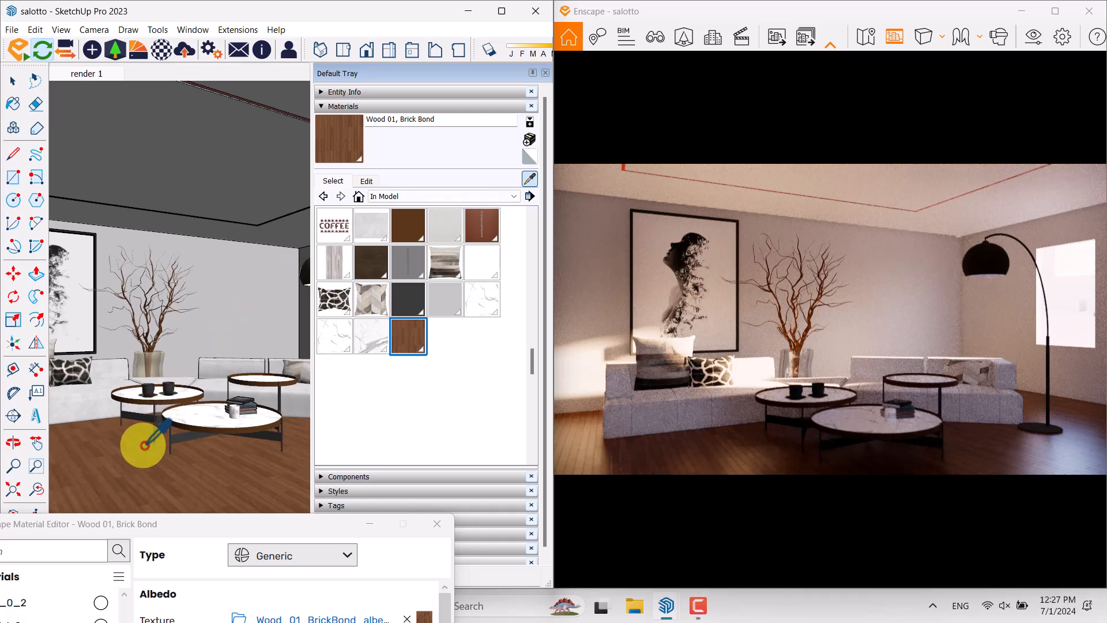
pyautogui.scroll(3, 144, 432)
pyautogui.press('b')
pyautogui.moveTo(184, 534); pyautogui.dragTo(296, 104)
pyautogui.click(478, 486)
pyautogui.moveTo(473, 527); pyautogui.dragTo(271, 529)
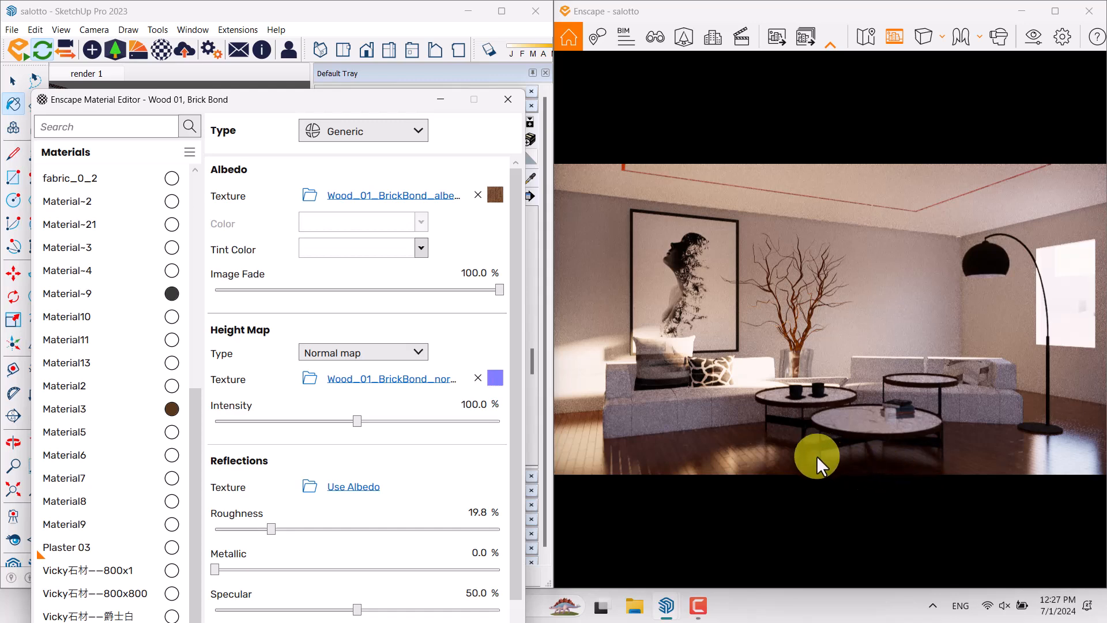
# Sample the material of the red strip around the ceiling recess and set its type to Self-illuminated
pyautogui.moveTo(303, 99); pyautogui.dragTo(308, 262)
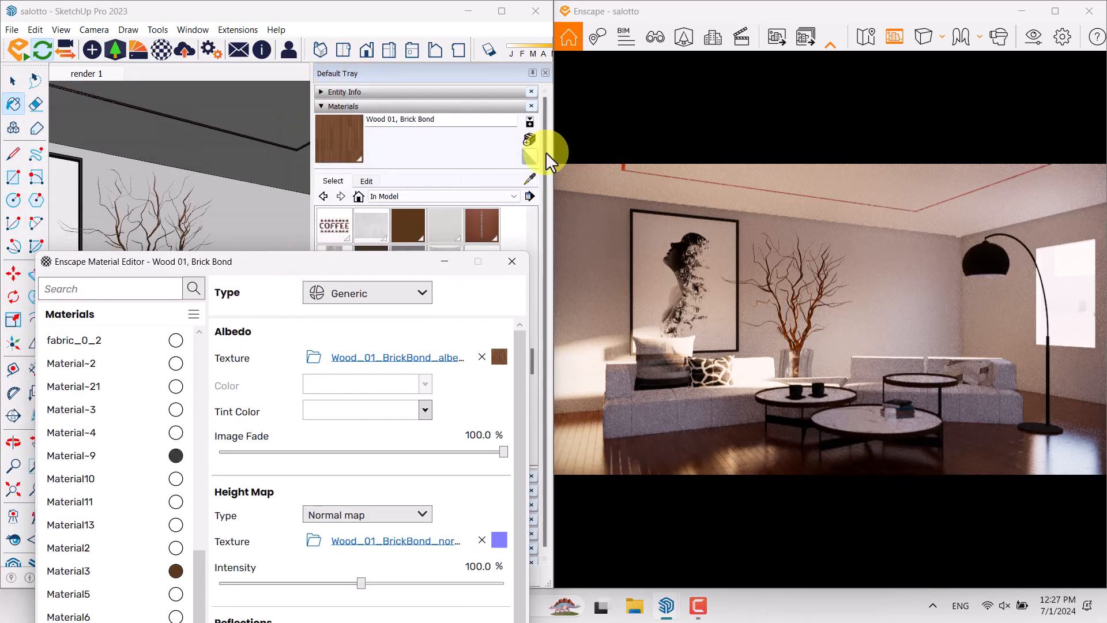
pyautogui.click(527, 179)
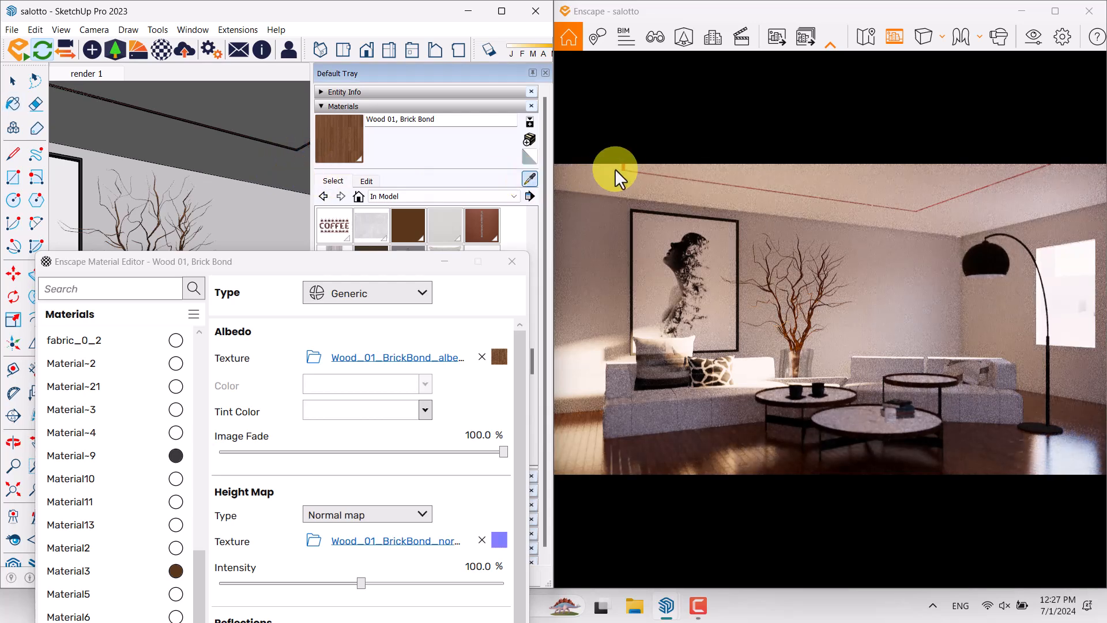
pyautogui.moveTo(305, 147)
pyautogui.mouseDown(button='middle')
pyautogui.moveTo(260, 119)
pyautogui.moveTo(240, 141)
pyautogui.moveTo(436, 83)
pyautogui.moveTo(219, 115)
pyautogui.moveTo(227, 121)
pyautogui.mouseUp(button='middle')
pyautogui.click(236, 115)
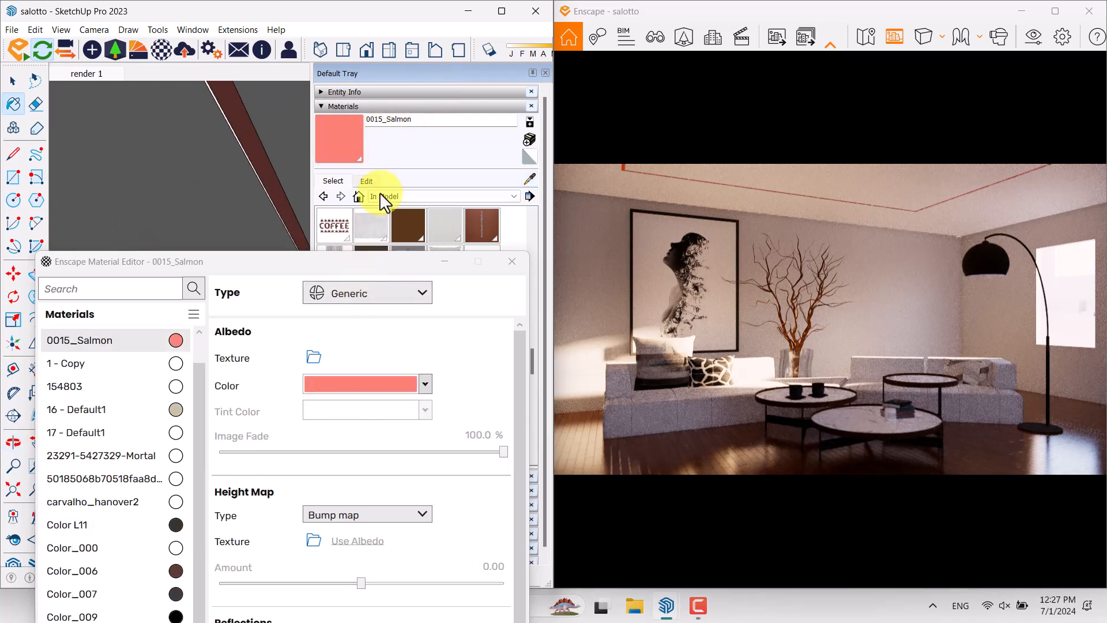
pyautogui.moveTo(346, 271); pyautogui.dragTo(345, 179)
pyautogui.click(403, 201)
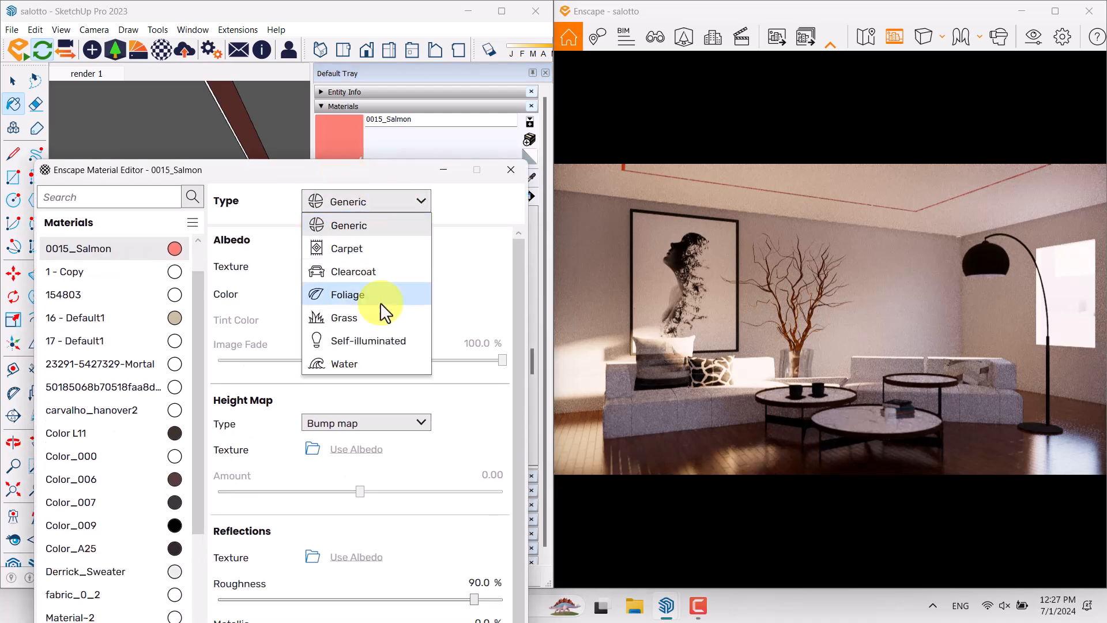
pyautogui.click(374, 339)
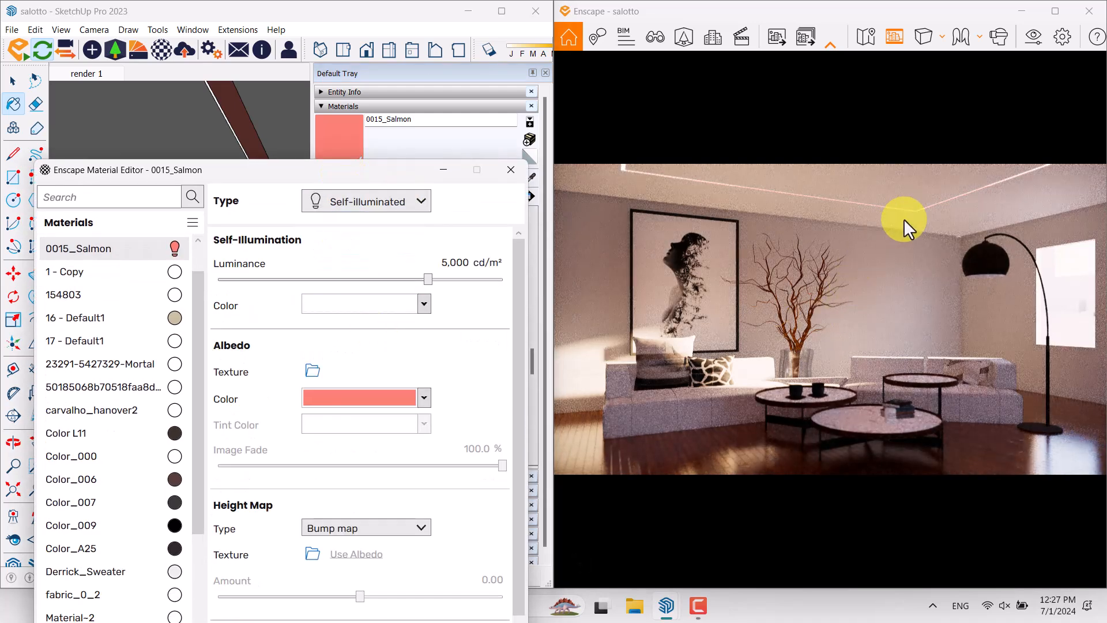
# Set the ceiling strip material's albedo color to white and its luminance to 39,791 cd/m²
pyautogui.click(425, 397)
pyautogui.click(440, 86)
pyautogui.moveTo(418, 279); pyautogui.dragTo(480, 282)
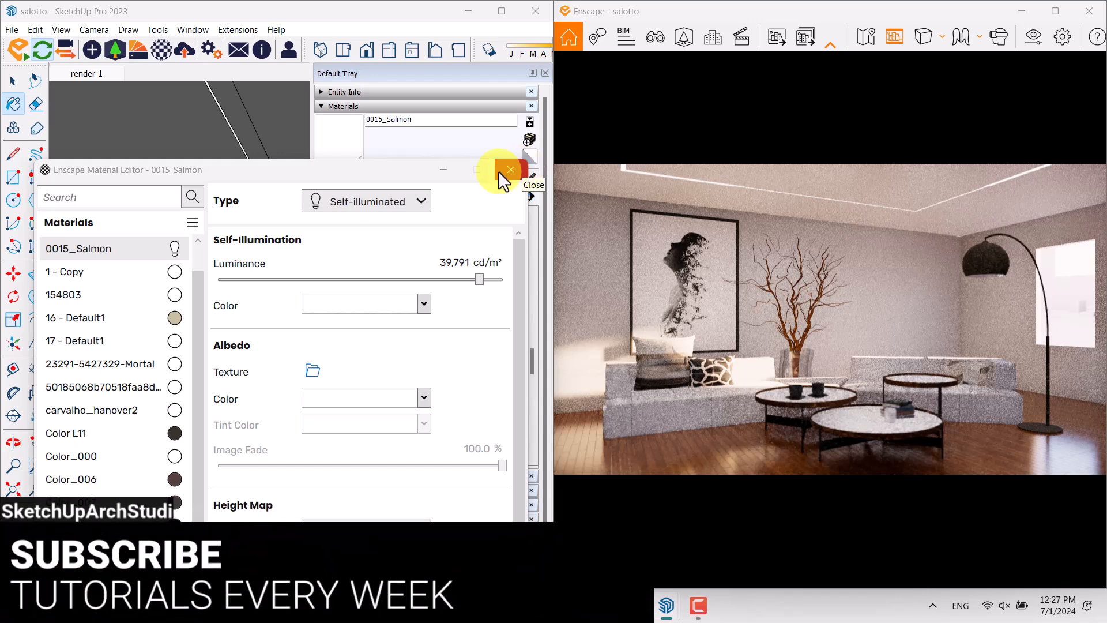
# Sample the white sofa's upholstery material to load it in the Enscape Material Editor
pyautogui.moveTo(382, 175); pyautogui.dragTo(245, 409)
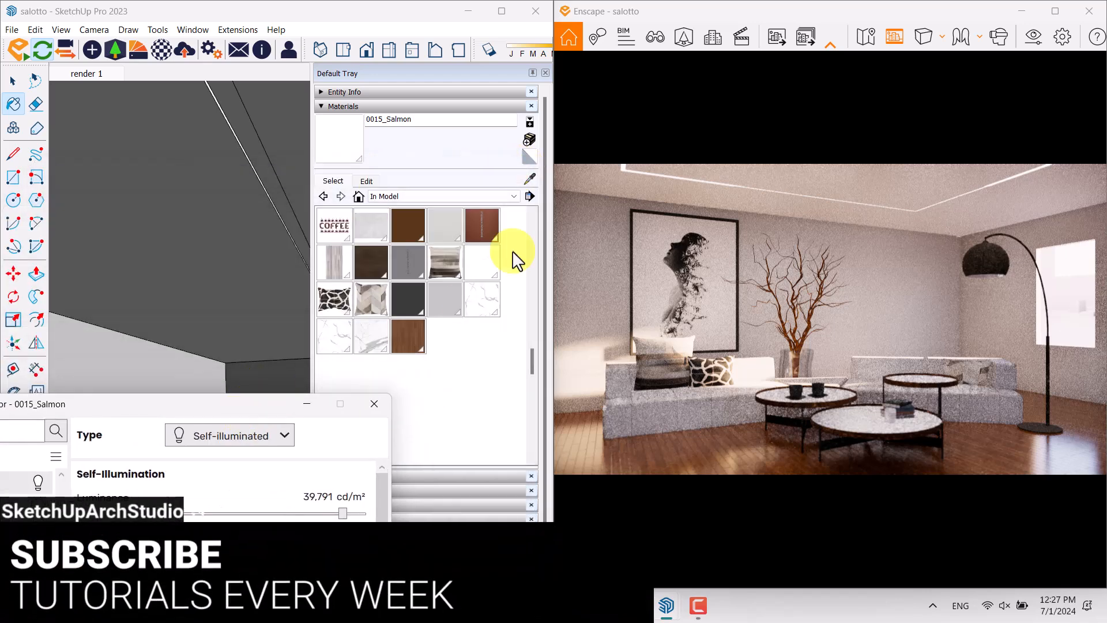
pyautogui.click(527, 179)
pyautogui.moveTo(245, 292)
pyautogui.mouseDown(button='middle')
pyautogui.moveTo(198, 315)
pyautogui.moveTo(198, 87)
pyautogui.mouseUp(button='middle')
pyautogui.moveTo(208, 323)
pyautogui.keyDown('shift'); pyautogui.mouseDown(button='middle')
pyautogui.moveTo(213, 110)
pyautogui.moveTo(148, 247)
pyautogui.mouseUp(button='middle'); pyautogui.keyUp('shift')
pyautogui.scroll(5, 160, 239)
pyautogui.scroll(-6, 149, 249)
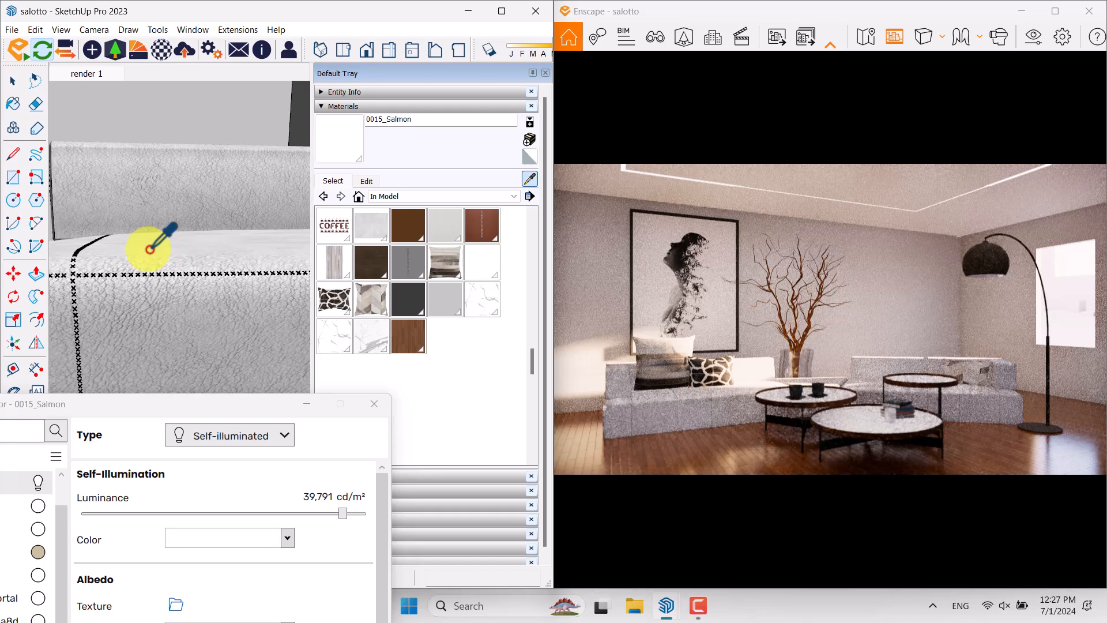
pyautogui.scroll(-4, 150, 250)
pyautogui.scroll(-3, 163, 286)
pyautogui.moveTo(145, 348)
pyautogui.mouseDown(button='middle')
pyautogui.moveTo(388, 357)
pyautogui.moveTo(407, 426)
pyautogui.mouseUp(button='middle')
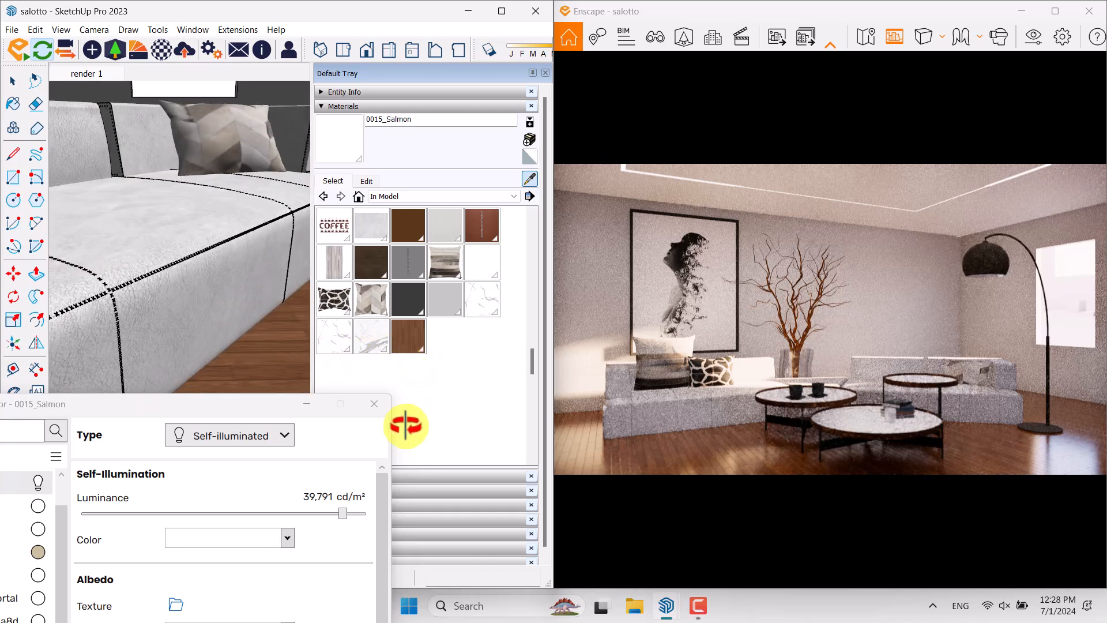
pyautogui.click(222, 293)
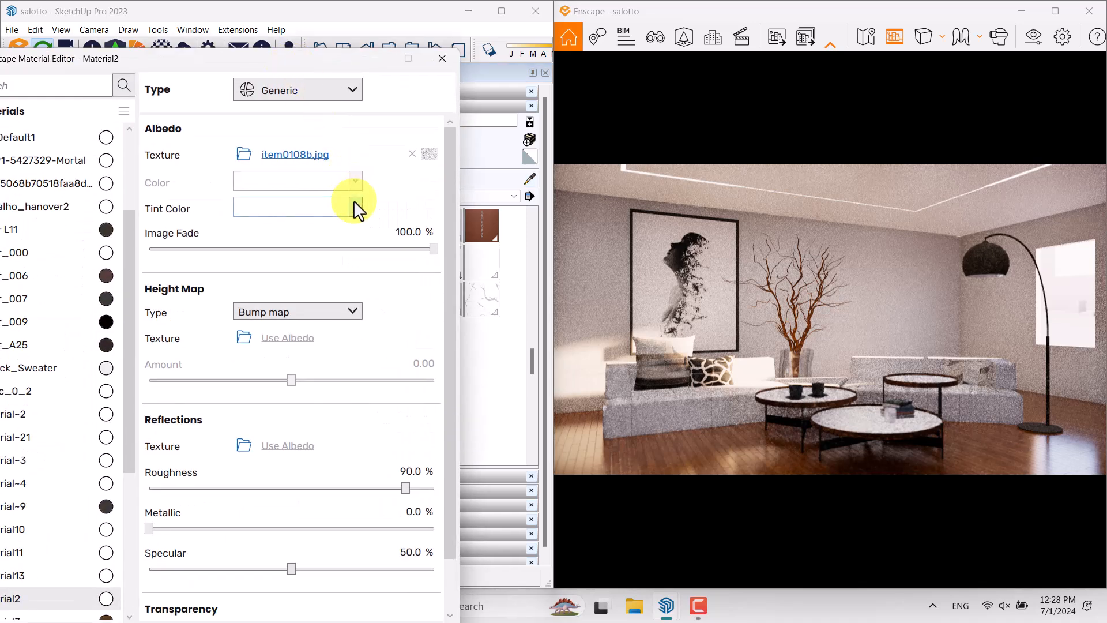
# Give the sofa upholstery material a gray tint color and set its reflection roughness to 52.1%
pyautogui.click(355, 207)
pyautogui.click(294, 279)
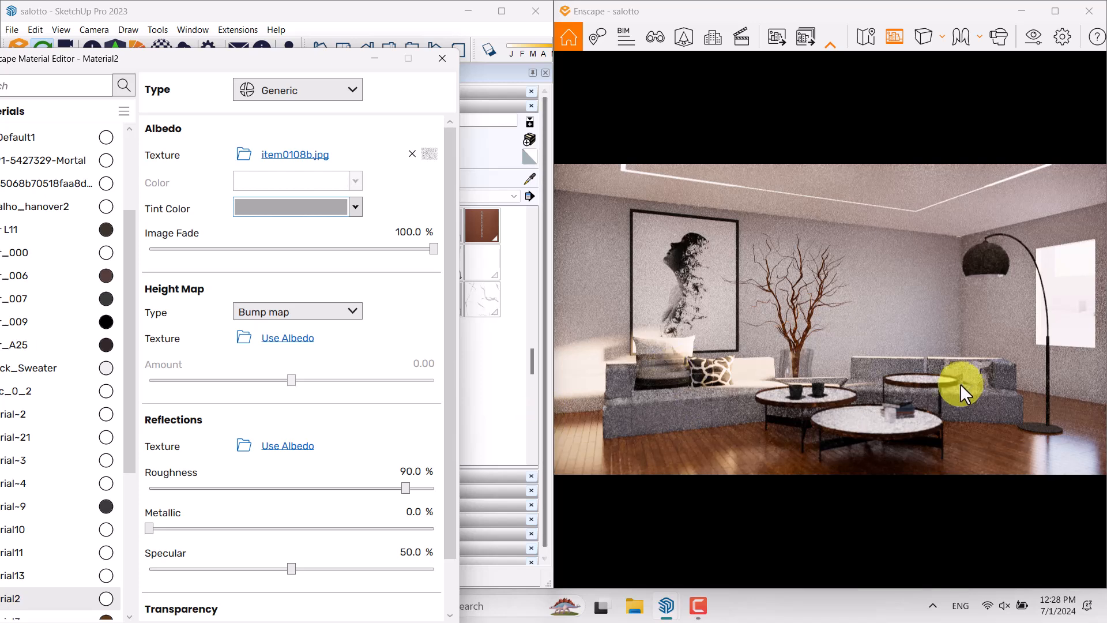
pyautogui.moveTo(398, 489); pyautogui.dragTo(296, 492)
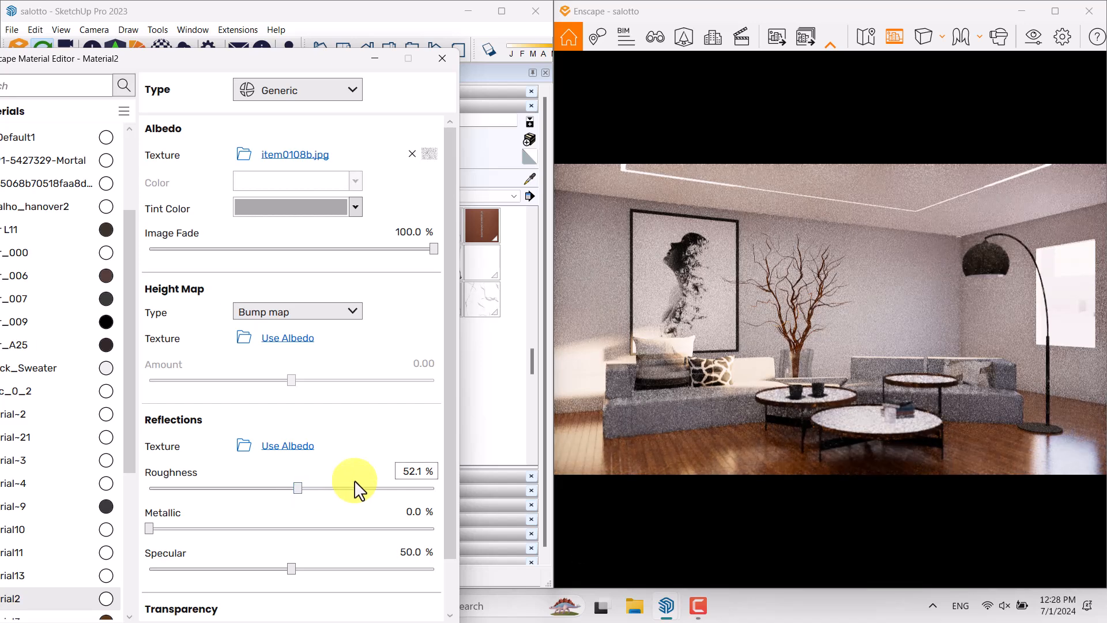
# Sample the upholstery material again from the sofa's front edge, with the editor moved clear of the model view
pyautogui.moveTo(234, 74); pyautogui.dragTo(240, 378)
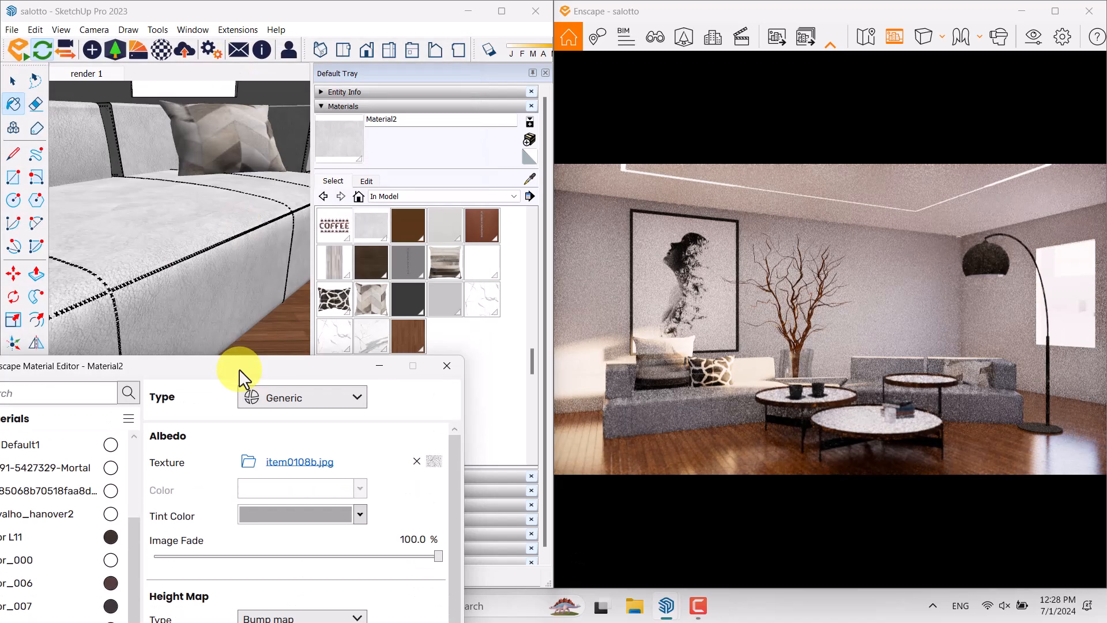
pyautogui.click(527, 174)
pyautogui.click(280, 213)
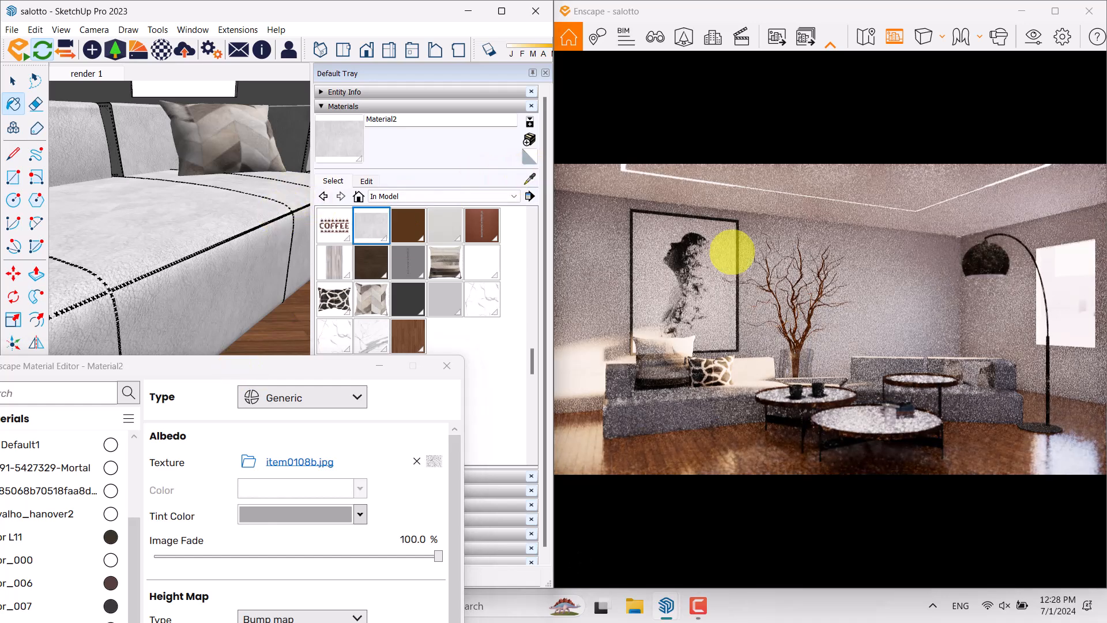
pyautogui.moveTo(239, 211)
pyautogui.keyDown('shift'); pyautogui.mouseDown(button='middle')
pyautogui.moveTo(214, 198)
pyautogui.moveTo(24, 260)
pyautogui.mouseUp(button='middle'); pyautogui.keyUp('shift')
pyautogui.moveTo(198, 175)
pyautogui.keyDown('shift'); pyautogui.mouseDown(button='middle')
pyautogui.moveTo(89, 292)
pyautogui.moveTo(144, 232)
pyautogui.mouseUp(button='middle'); pyautogui.keyUp('shift')
pyautogui.scroll(-4, 144, 232)
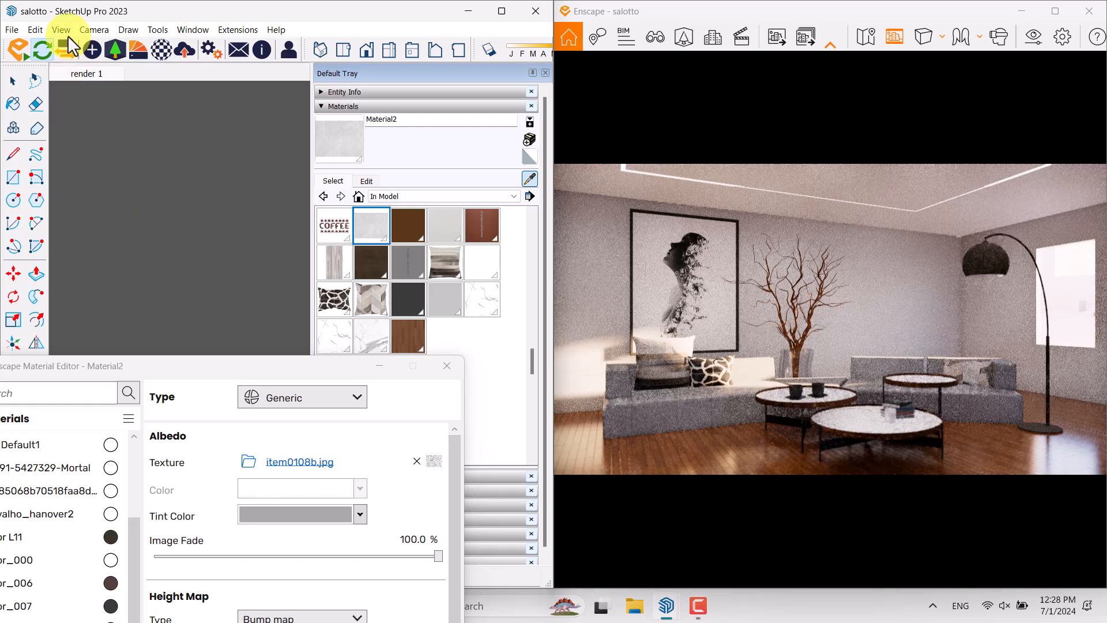
# Return to the render 1 scene and sample the arc floor lamp's material to load it in the Enscape Material Editor
pyautogui.click(87, 73)
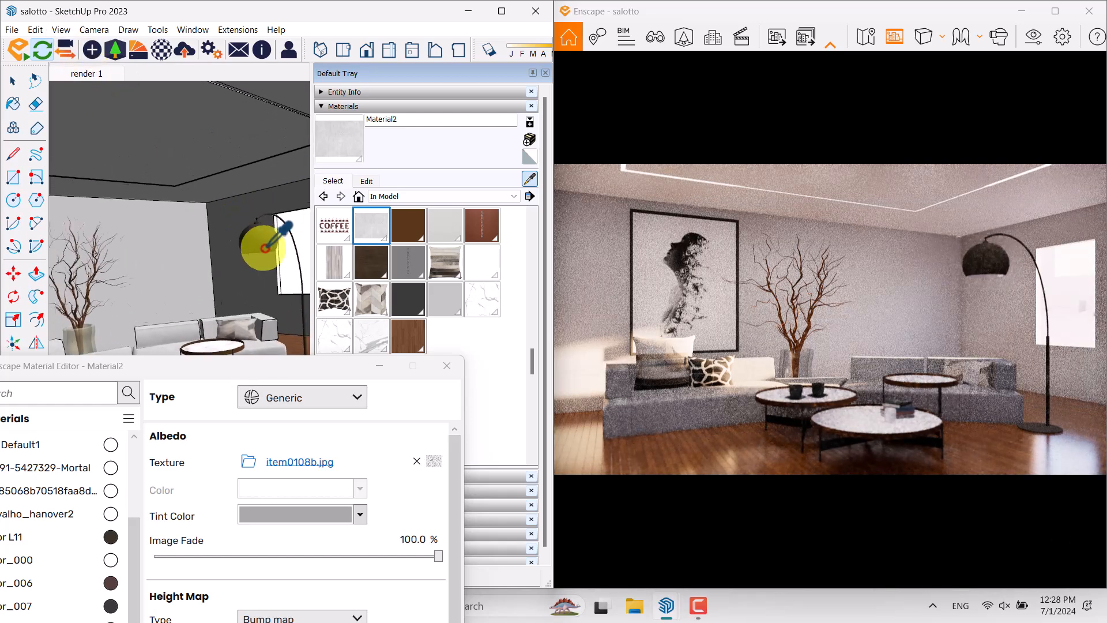
pyautogui.click(283, 252)
pyautogui.moveTo(281, 252)
pyautogui.keyDown('shift'); pyautogui.mouseDown(button='middle')
pyautogui.moveTo(213, 247)
pyautogui.moveTo(202, 236)
pyautogui.mouseUp(button='middle'); pyautogui.keyUp('shift')
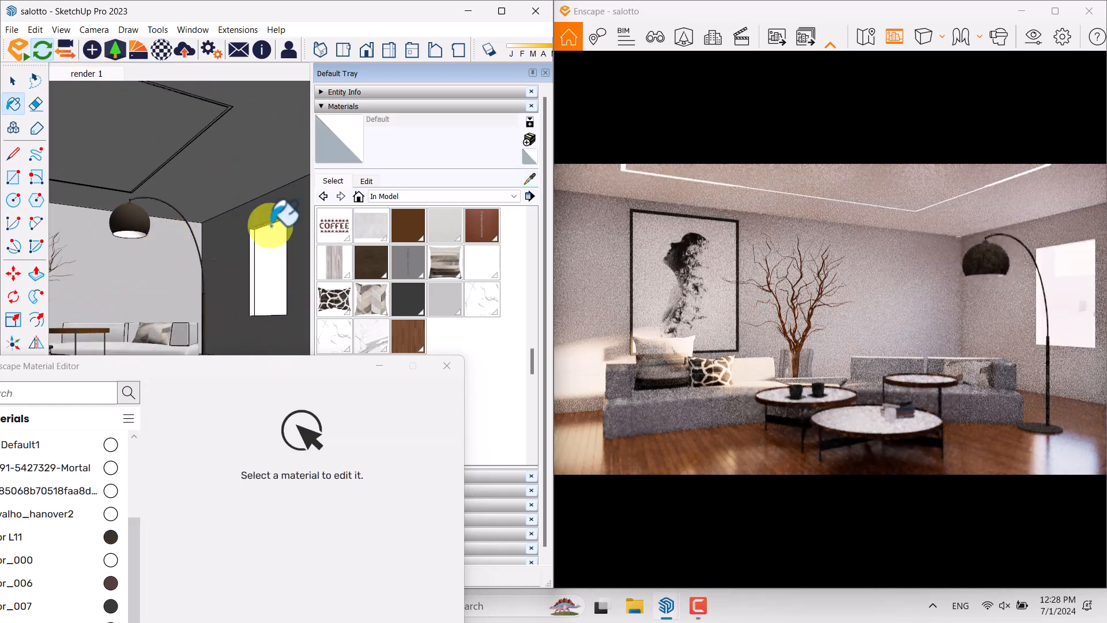
pyautogui.click(531, 177)
pyautogui.click(151, 218)
pyautogui.moveTo(264, 371); pyautogui.dragTo(251, 199)
# Set the floor lamp material's albedo color to medium gray and its reflection roughness to 15.3%
pyautogui.click(342, 315)
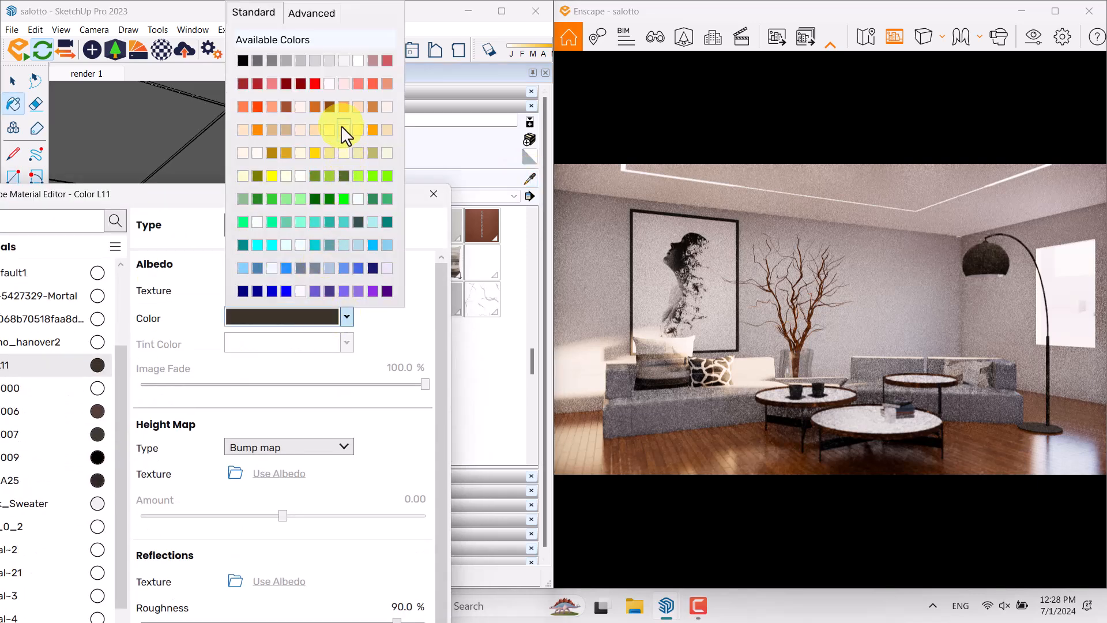
pyautogui.click(358, 126)
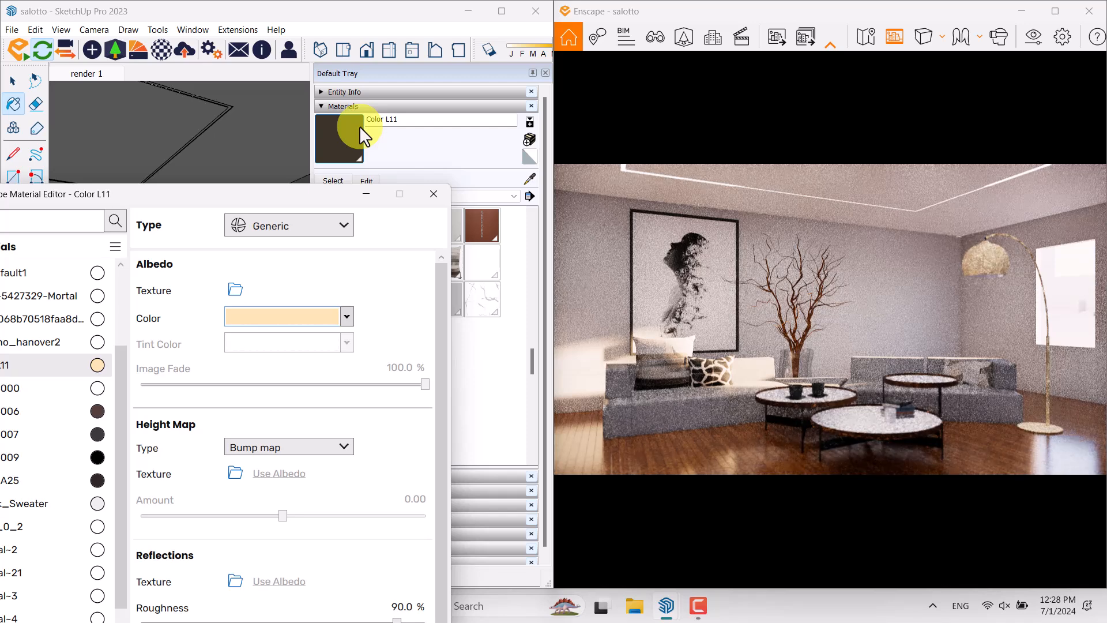
pyautogui.click(328, 323)
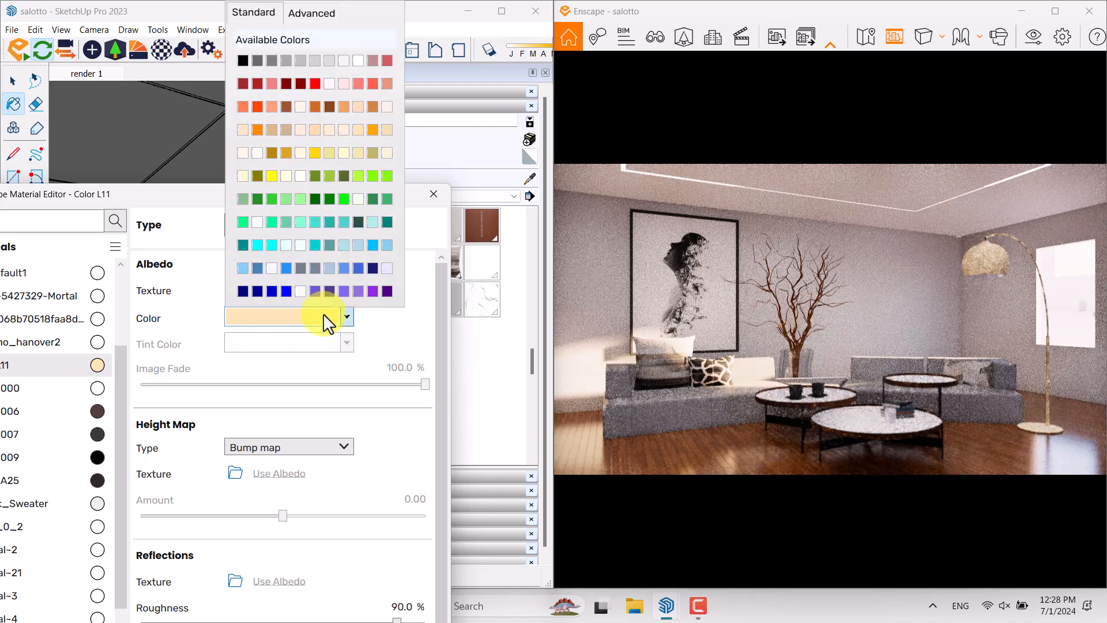
pyautogui.click(279, 63)
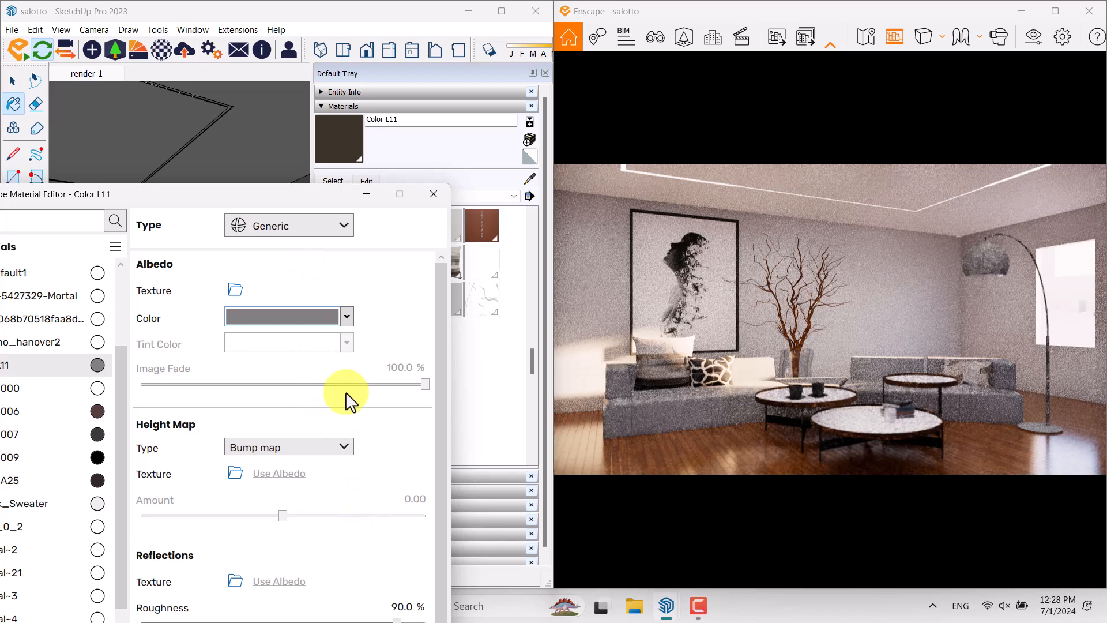
pyautogui.moveTo(302, 194); pyautogui.dragTo(330, 78)
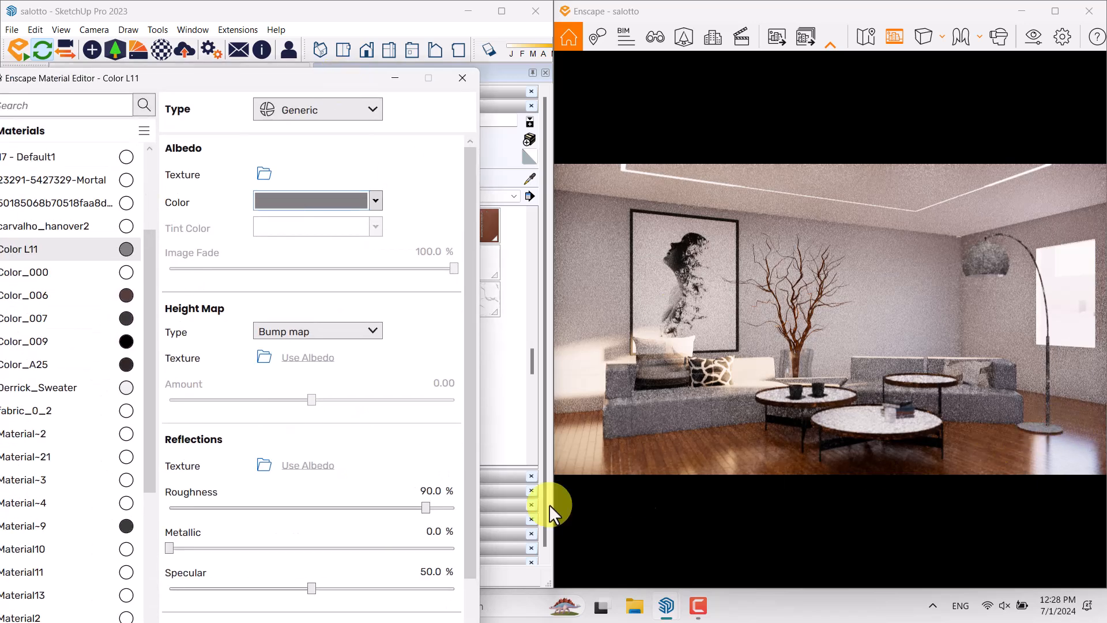
pyautogui.moveTo(428, 510); pyautogui.dragTo(215, 509)
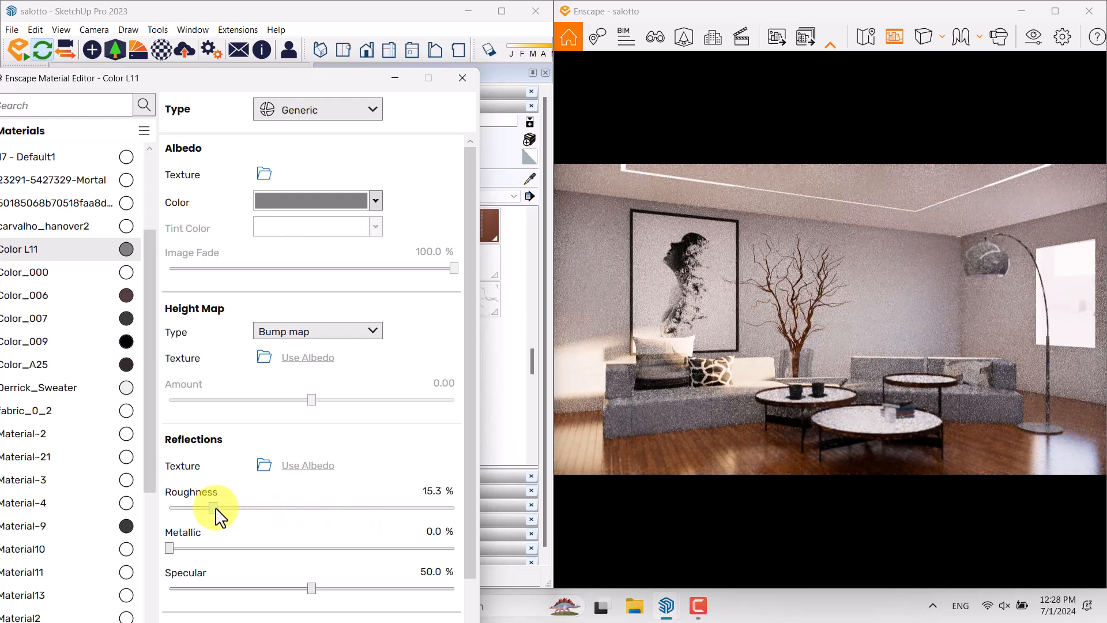
# Sample the dark material of the coffee table's leg frame and set its reflection roughness to 0.0%
pyautogui.moveTo(254, 84); pyautogui.dragTo(280, 424)
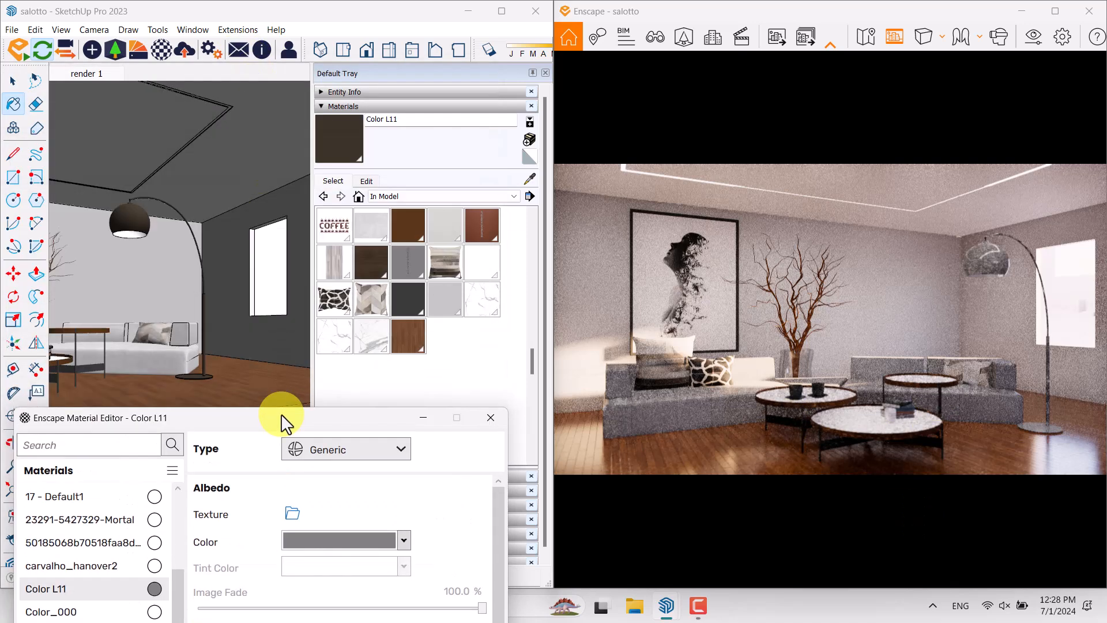
pyautogui.click(529, 177)
pyautogui.scroll(4, 123, 345)
pyautogui.moveTo(124, 344)
pyautogui.keyDown('shift'); pyautogui.mouseDown(button='middle')
pyautogui.moveTo(240, 328)
pyautogui.moveTo(221, 381)
pyautogui.mouseUp(button='middle'); pyautogui.keyUp('shift')
pyautogui.scroll(5, 225, 377)
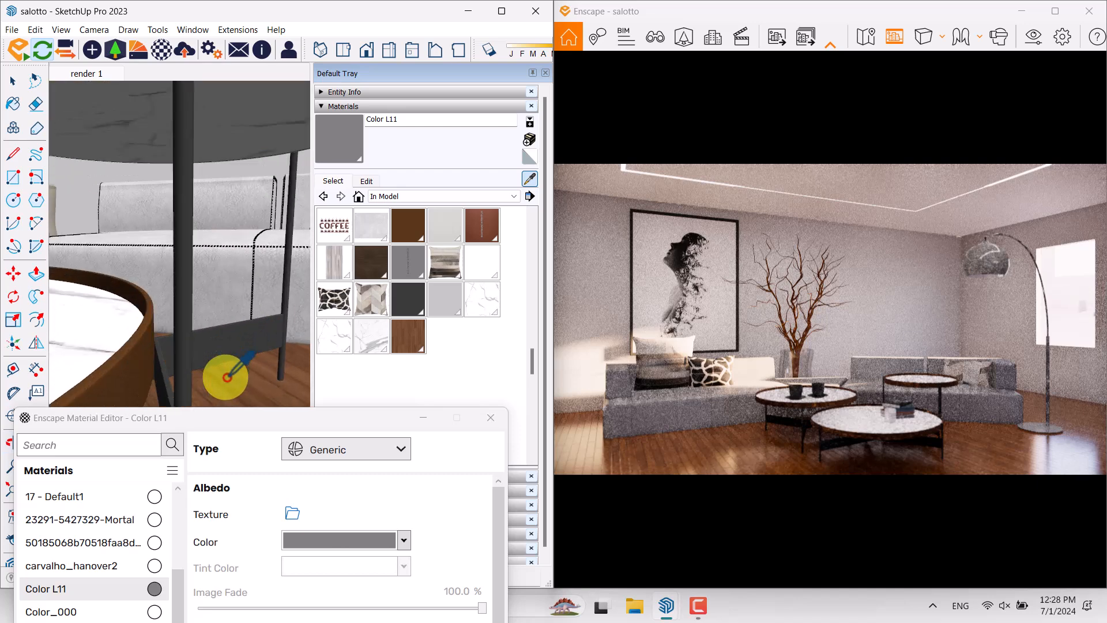
pyautogui.click(219, 350)
pyautogui.moveTo(276, 421); pyautogui.dragTo(290, 20)
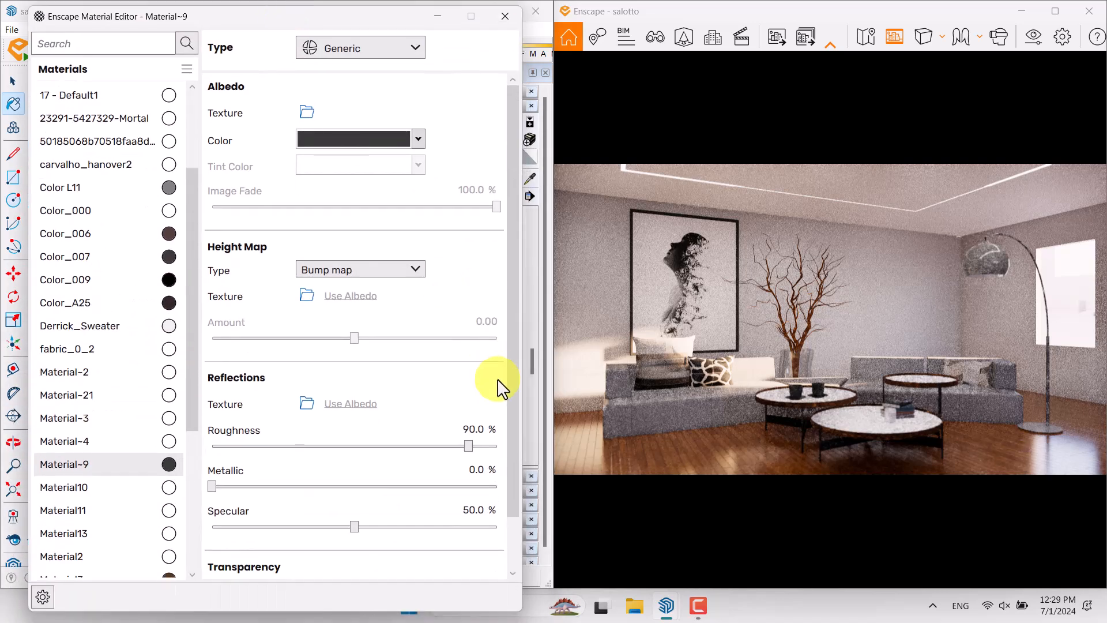
pyautogui.moveTo(468, 446); pyautogui.dragTo(156, 457)
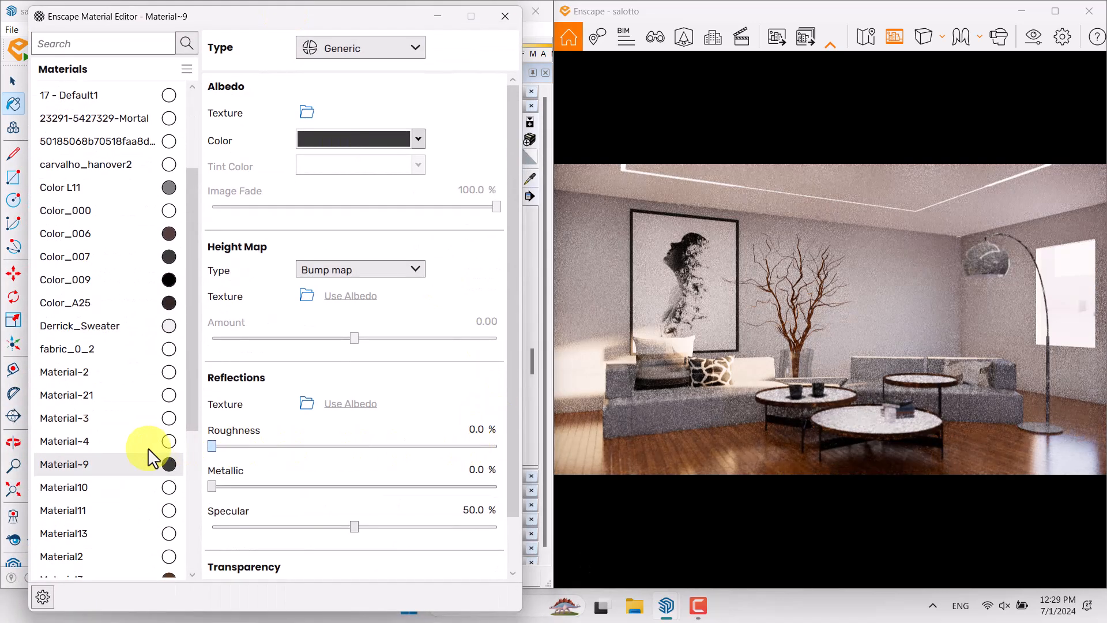
# Set the coffee table leg frame material's metallic value to 81.2% and its albedo color to light gray
pyautogui.moveTo(212, 486); pyautogui.dragTo(454, 493)
pyautogui.click(415, 138)
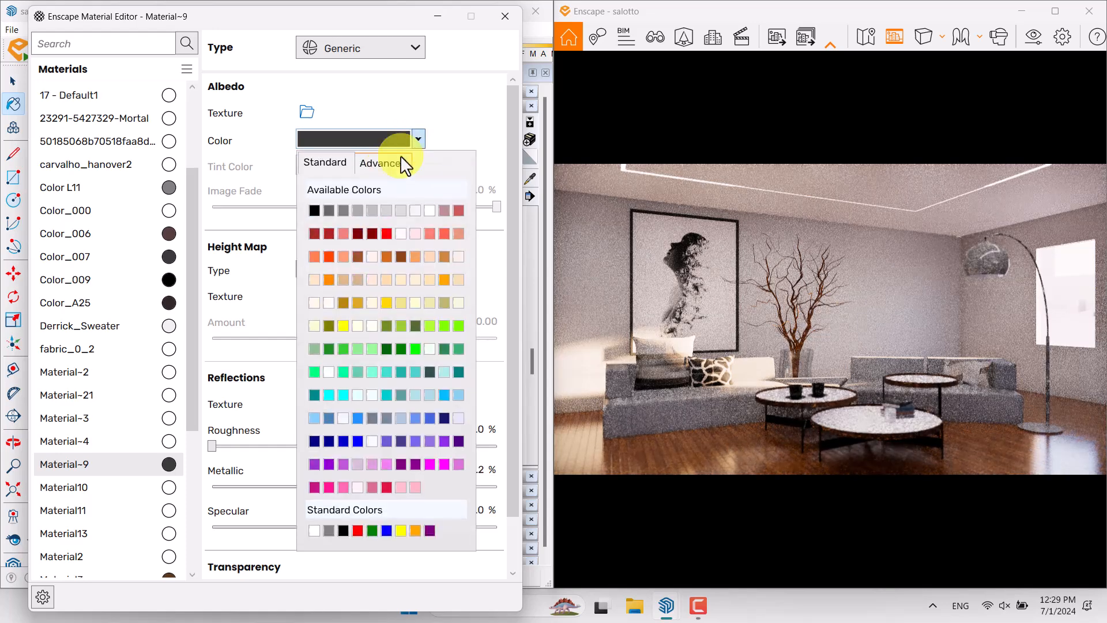
pyautogui.click(344, 206)
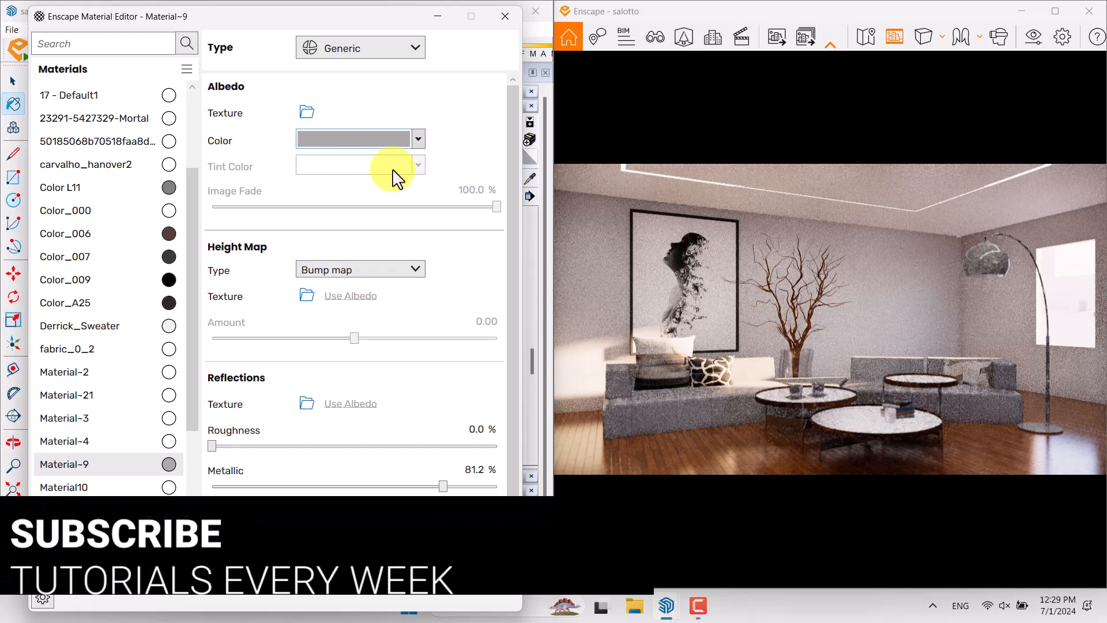
# Sample the white marble material of the coffee table top to load it in the material editor
pyautogui.moveTo(352, 17); pyautogui.dragTo(348, 465)
pyautogui.click(529, 176)
pyautogui.moveTo(193, 300)
pyautogui.keyDown('shift'); pyautogui.mouseDown(button='middle')
pyautogui.moveTo(329, 277)
pyautogui.moveTo(217, 358)
pyautogui.mouseUp(button='middle'); pyautogui.keyUp('shift')
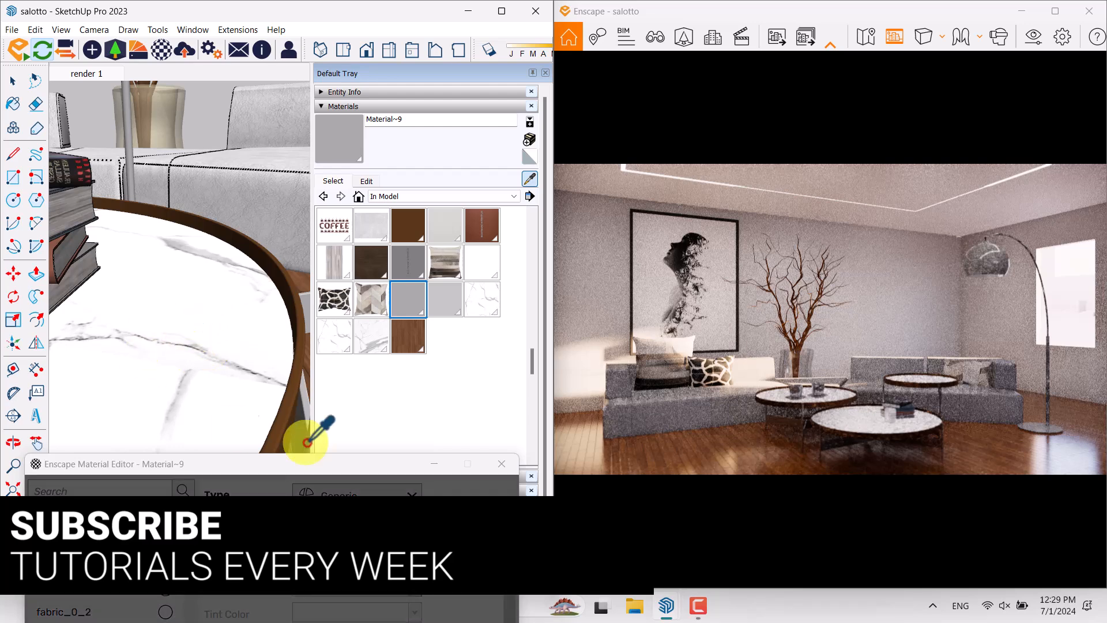
pyautogui.click(186, 322)
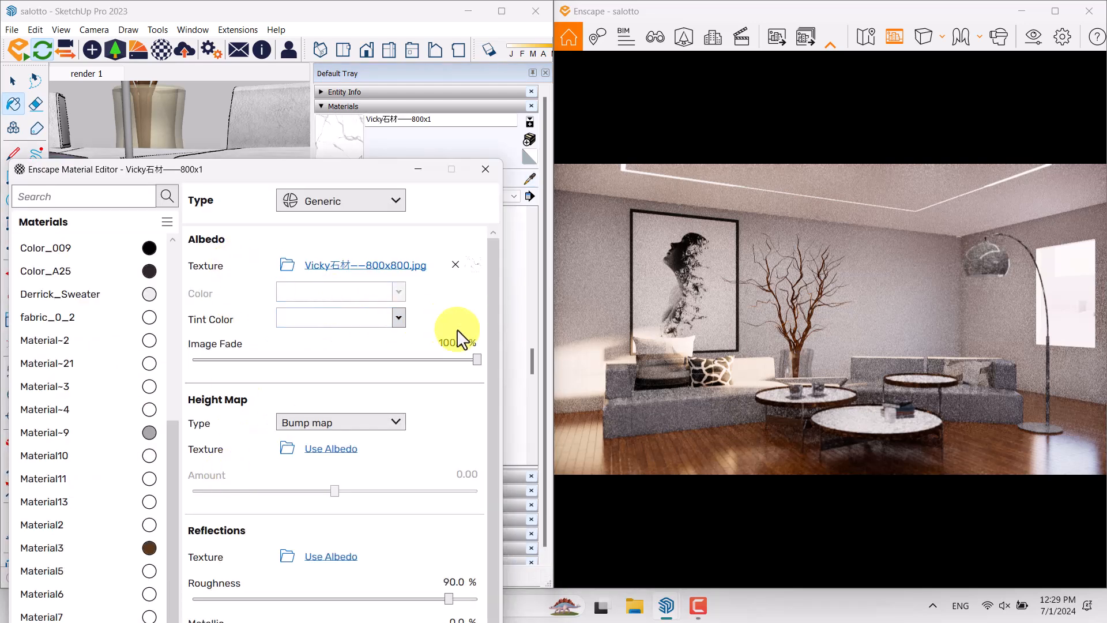
pyautogui.moveTo(337, 176); pyautogui.dragTo(327, 73)
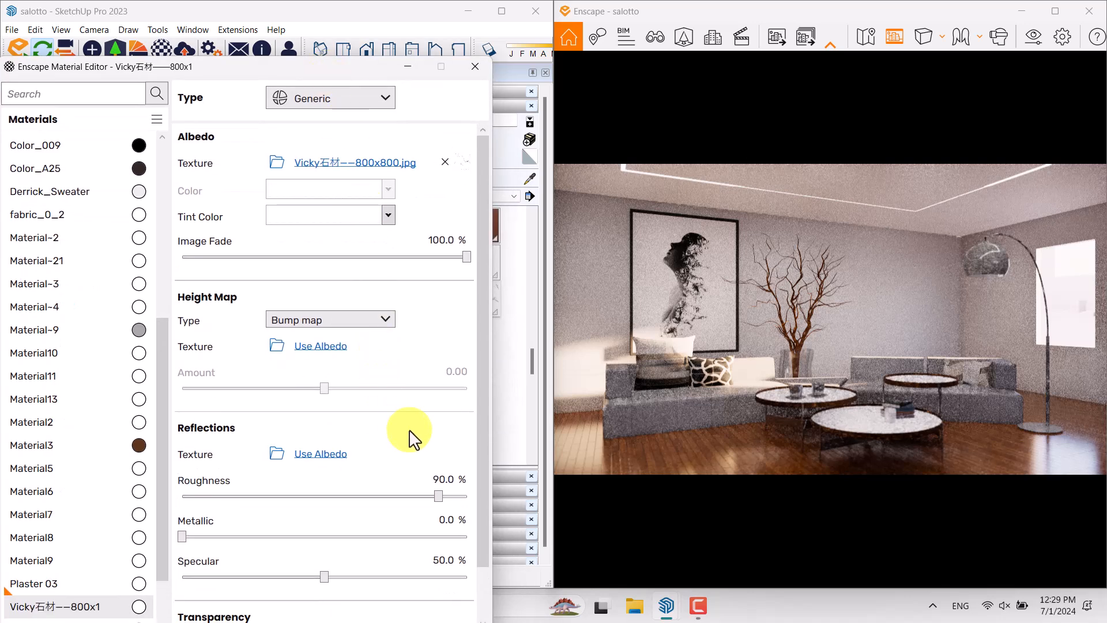
# Set the marble tabletop material's reflection roughness to 11.1% and its tint color to sandy orange, then close the material editor
pyautogui.moveTo(444, 495); pyautogui.dragTo(218, 507)
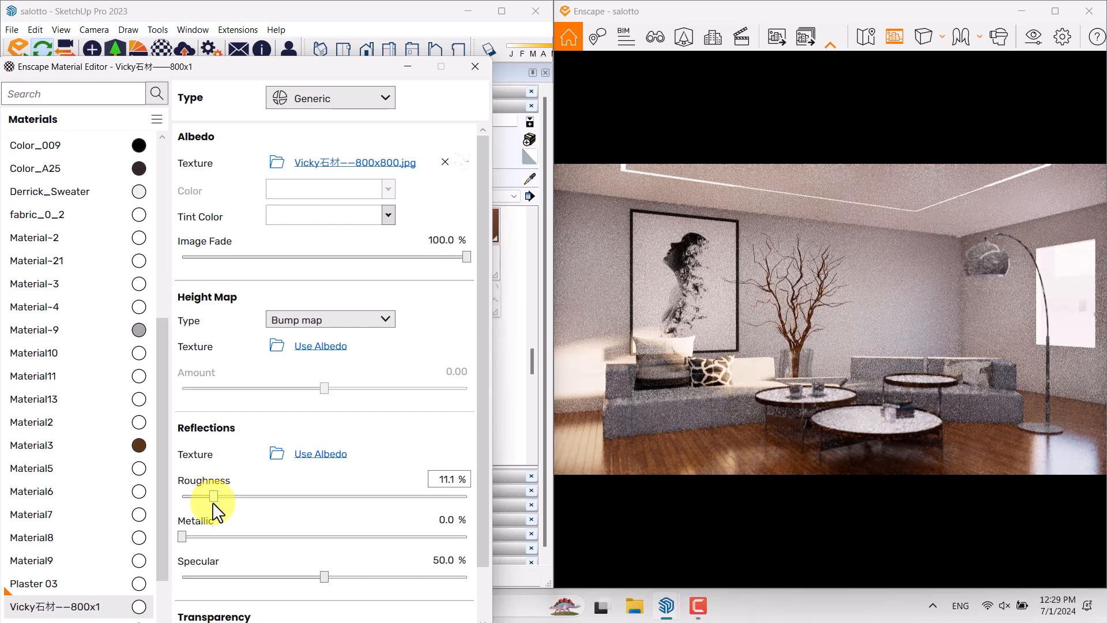
pyautogui.click(389, 215)
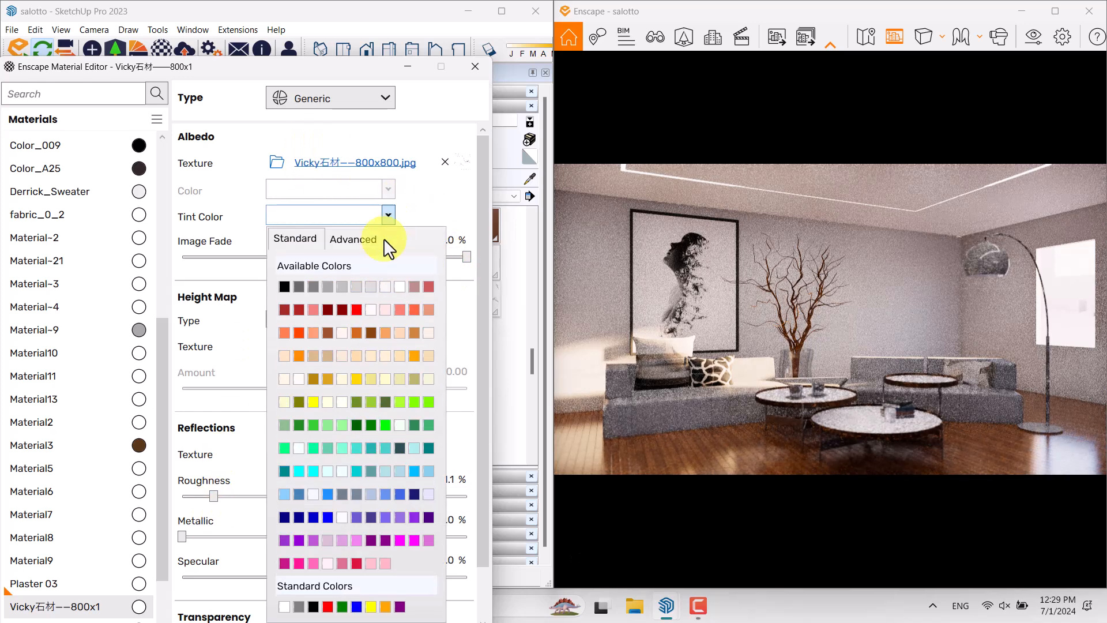
pyautogui.click(385, 333)
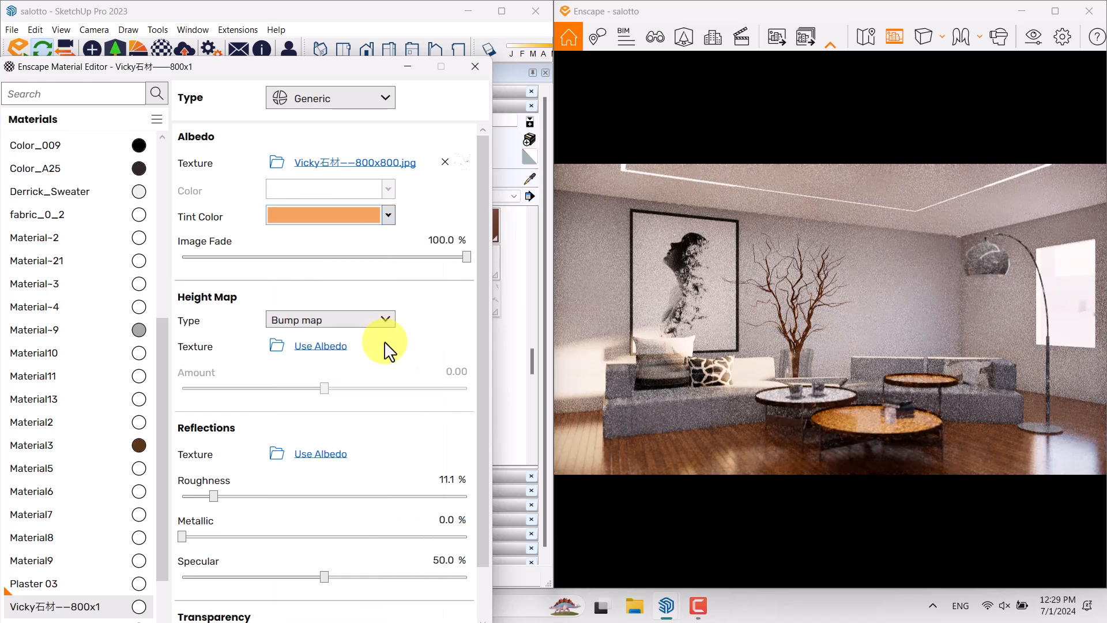
pyautogui.click(475, 66)
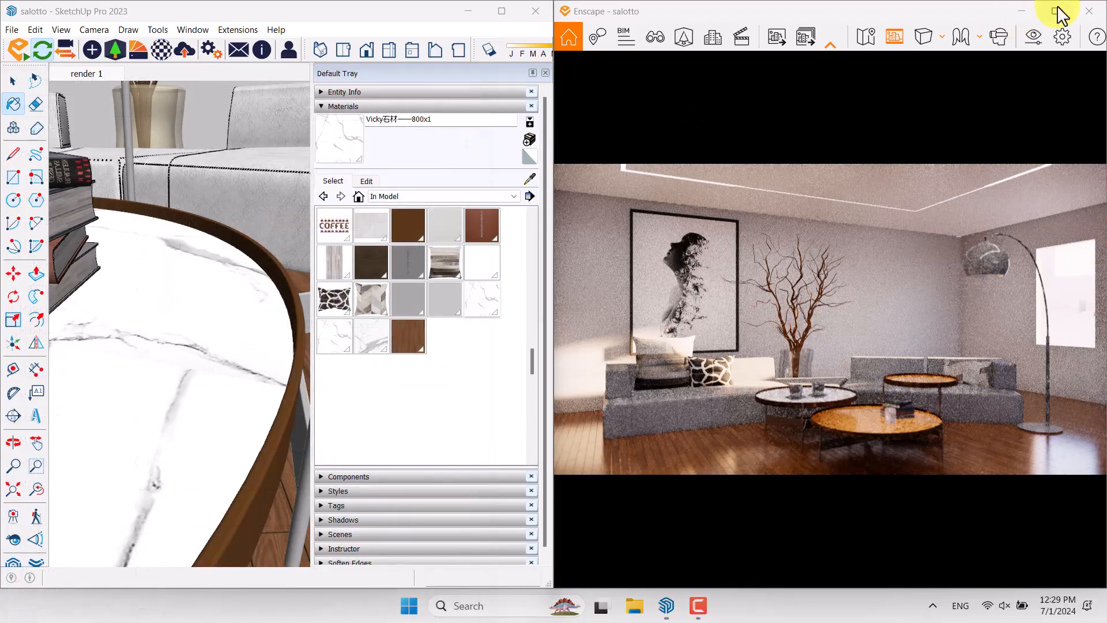
# Render the maximized Enscape view to a PNG image named render 0001 on the Desktop
pyautogui.click(1056, 11)
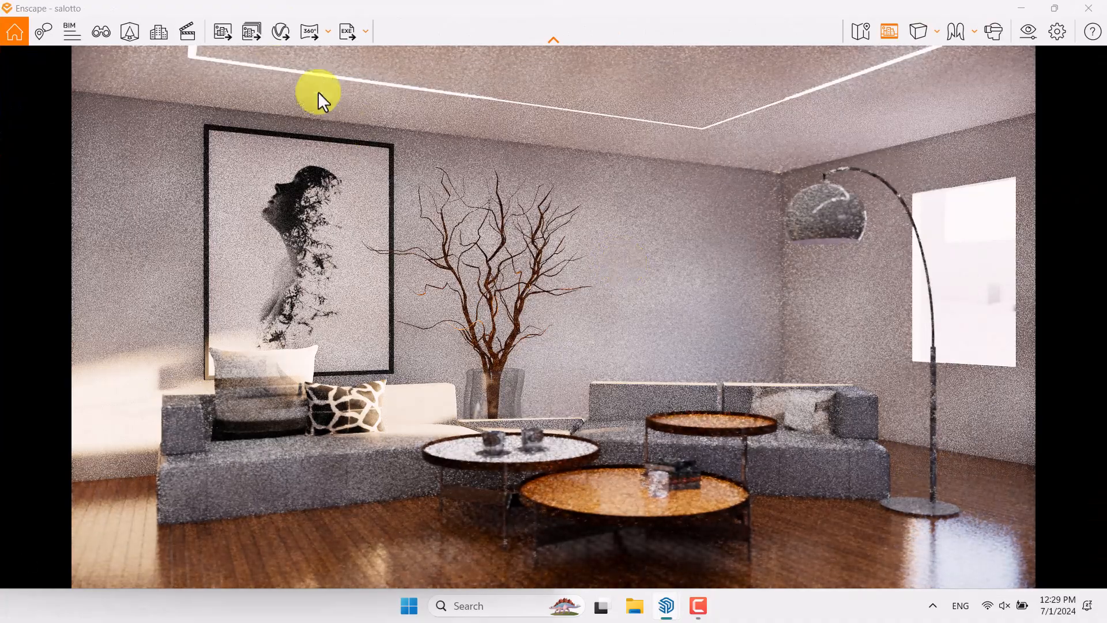
pyautogui.click(228, 35)
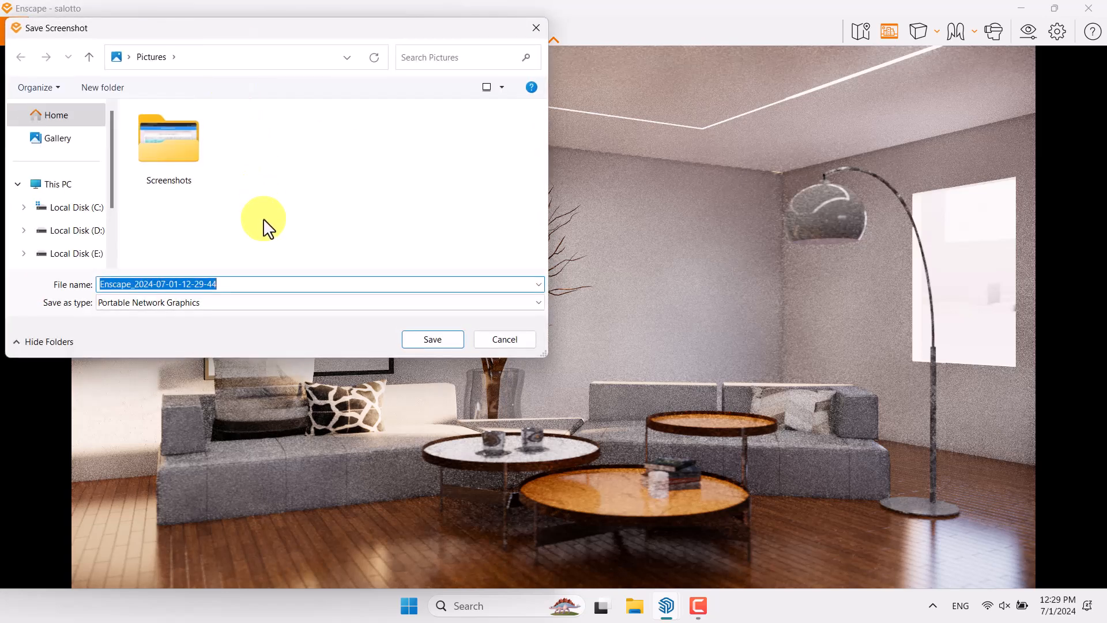
pyautogui.click(128, 57)
pyautogui.click(133, 77)
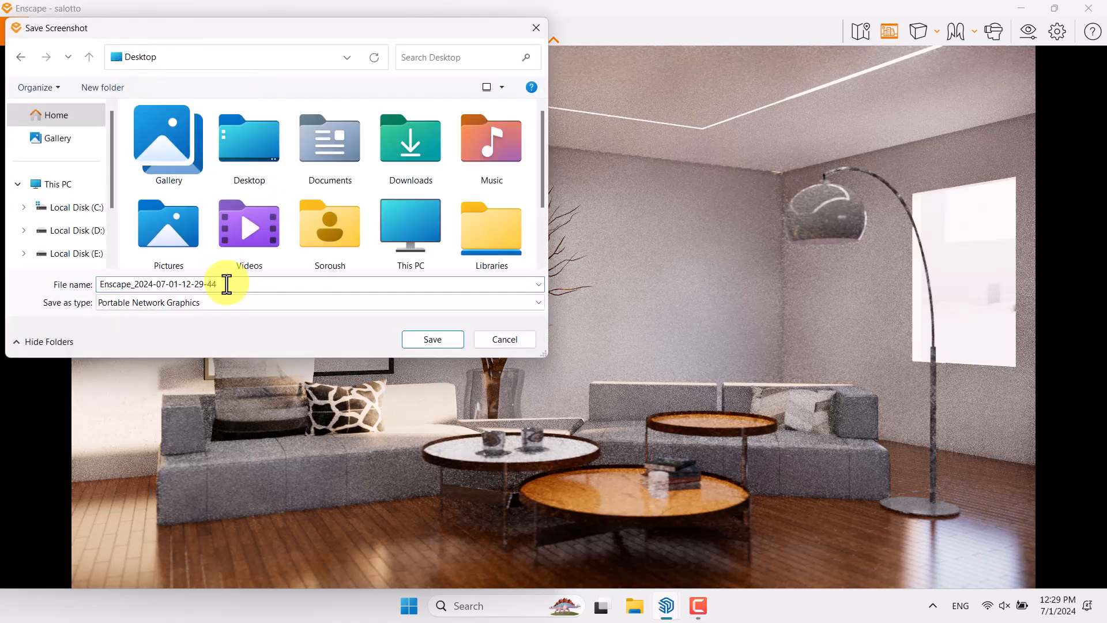
pyautogui.click(227, 284)
pyautogui.write('render 0001')
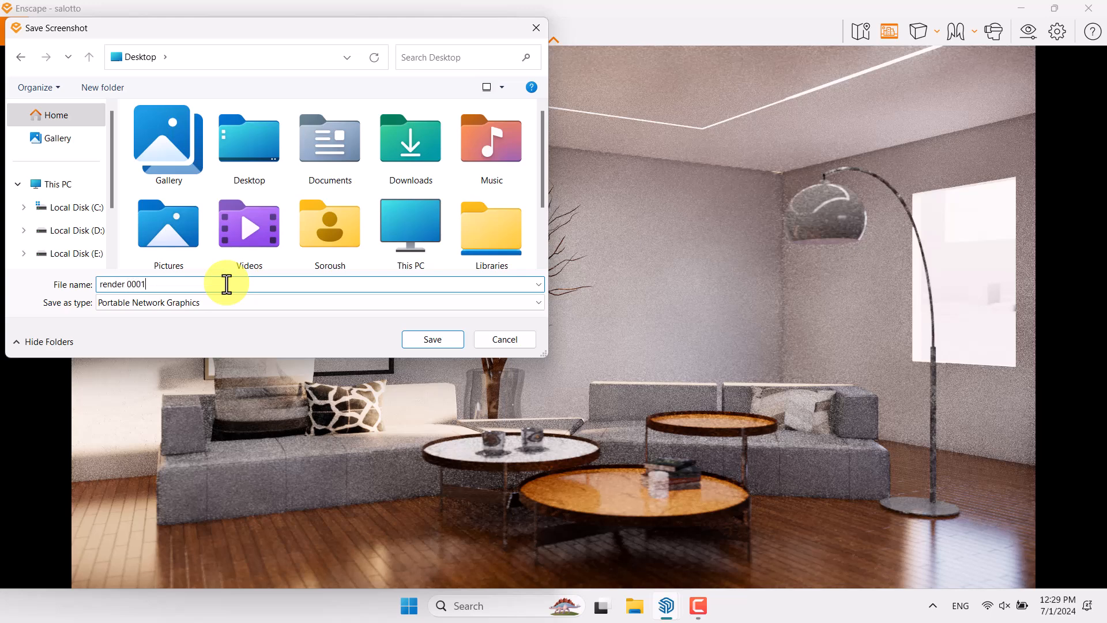
pyautogui.click(444, 341)
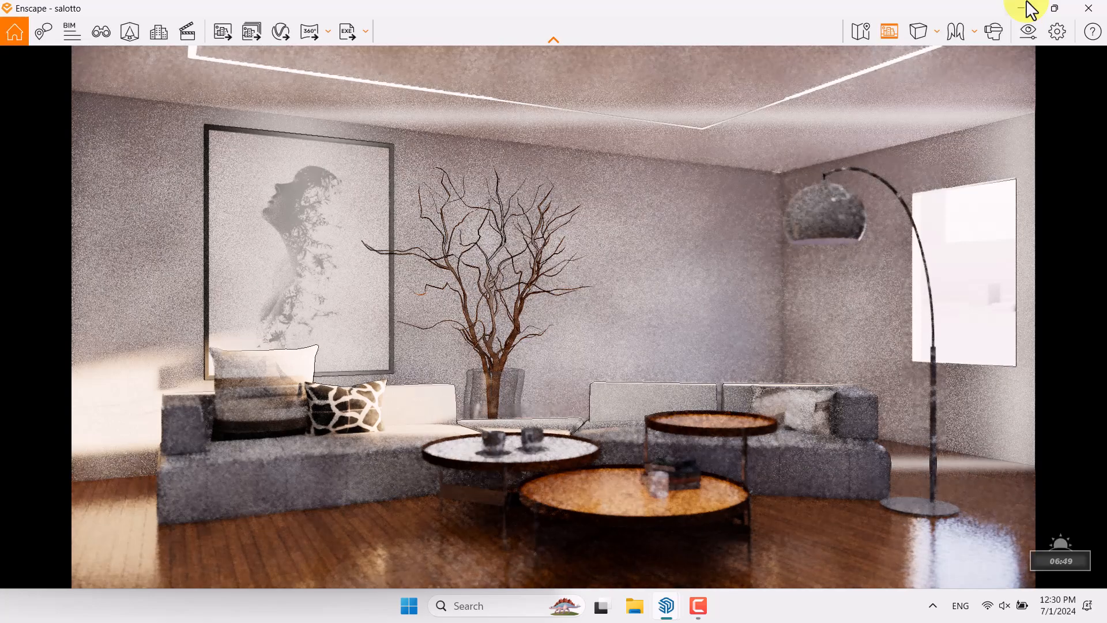
# Minimize Enscape and SketchUp and open the render 0001 image from the desktop in a maximized viewer
pyautogui.click(1024, 8)
pyautogui.click(470, 14)
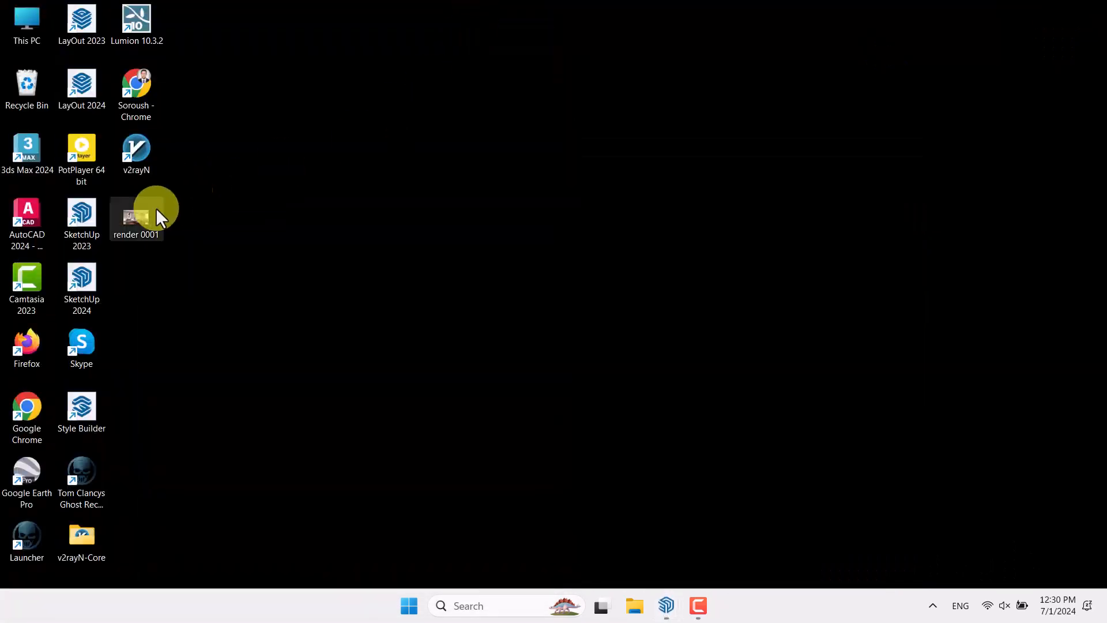
pyautogui.doubleClick(136, 224)
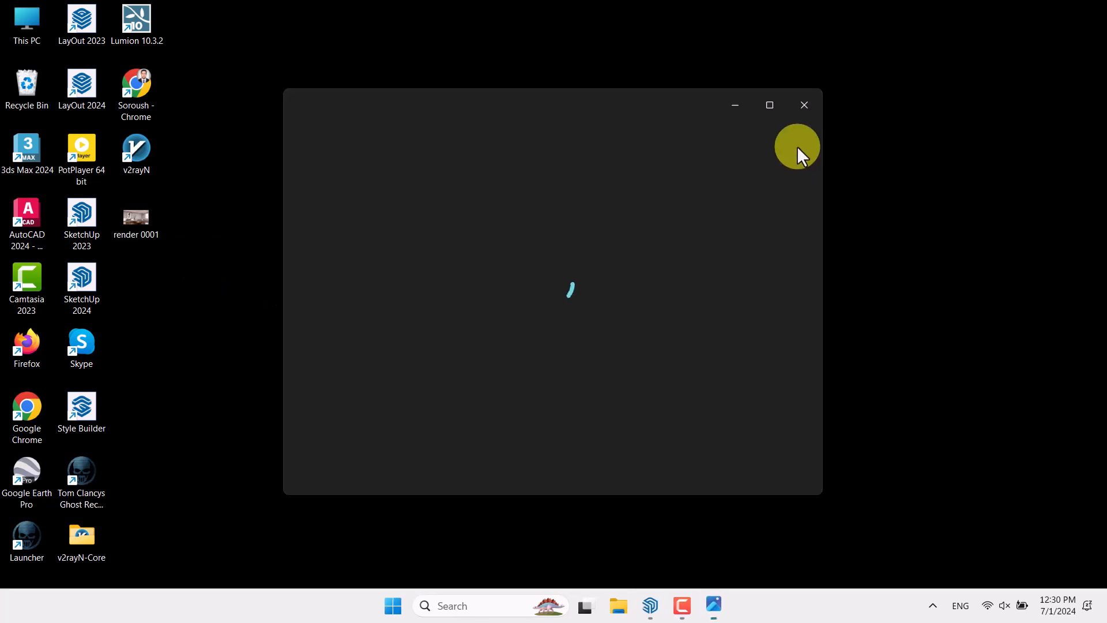
pyautogui.click(772, 105)
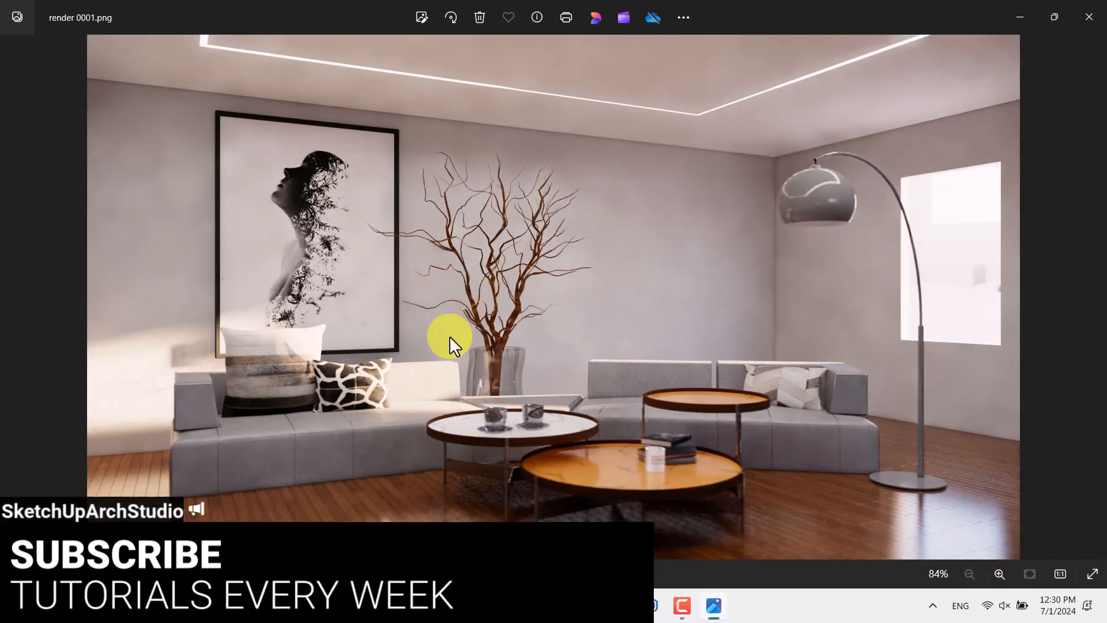
pyautogui.moveTo(686, 608)
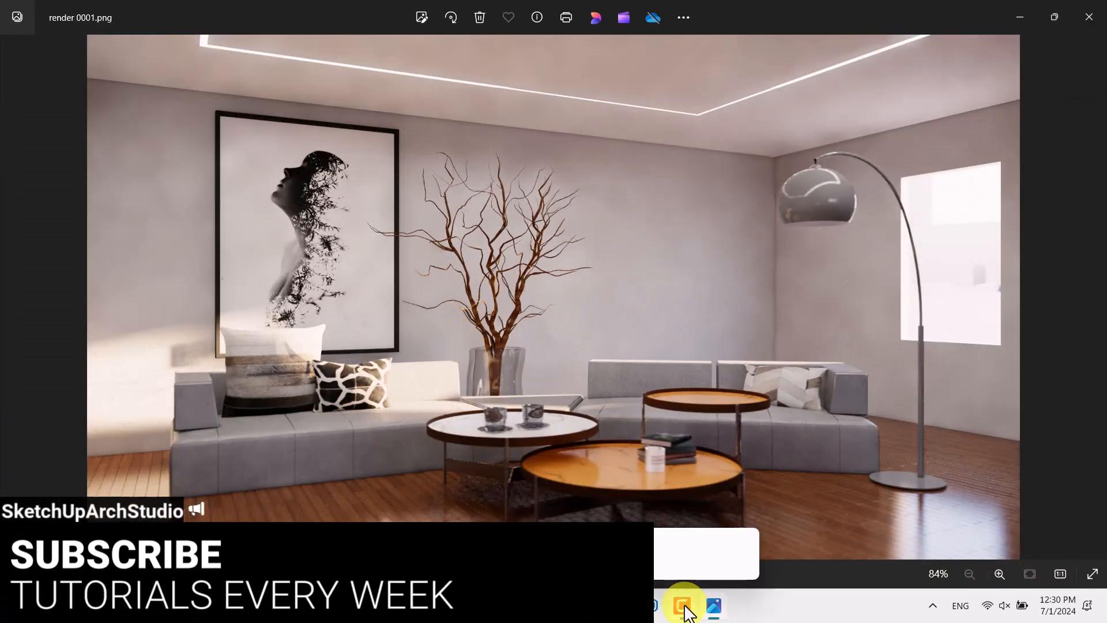
pyautogui.click(685, 605)
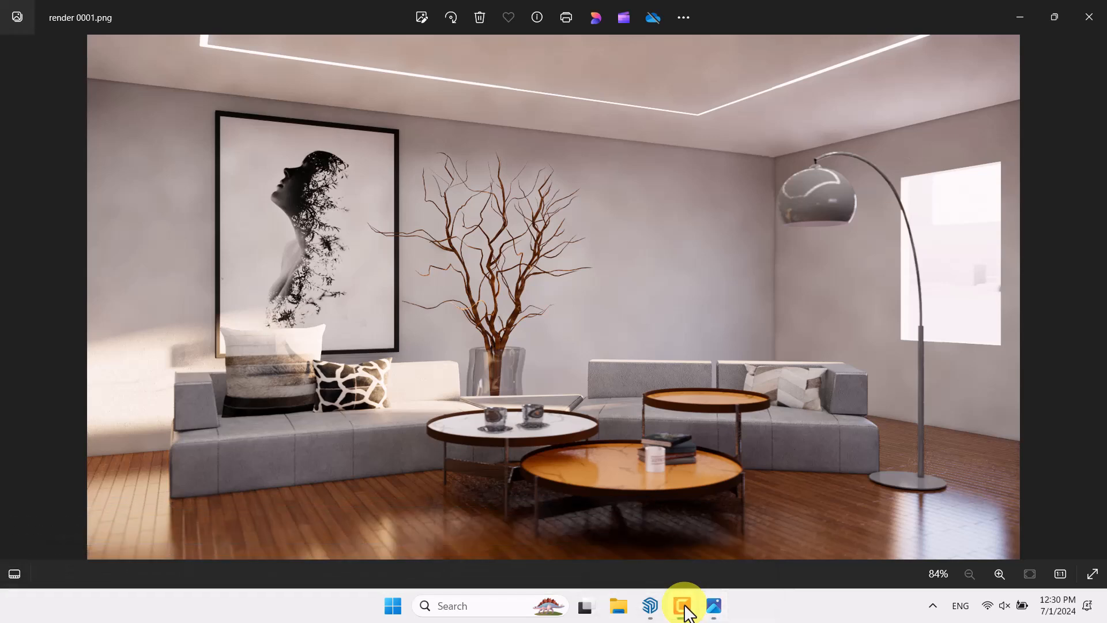